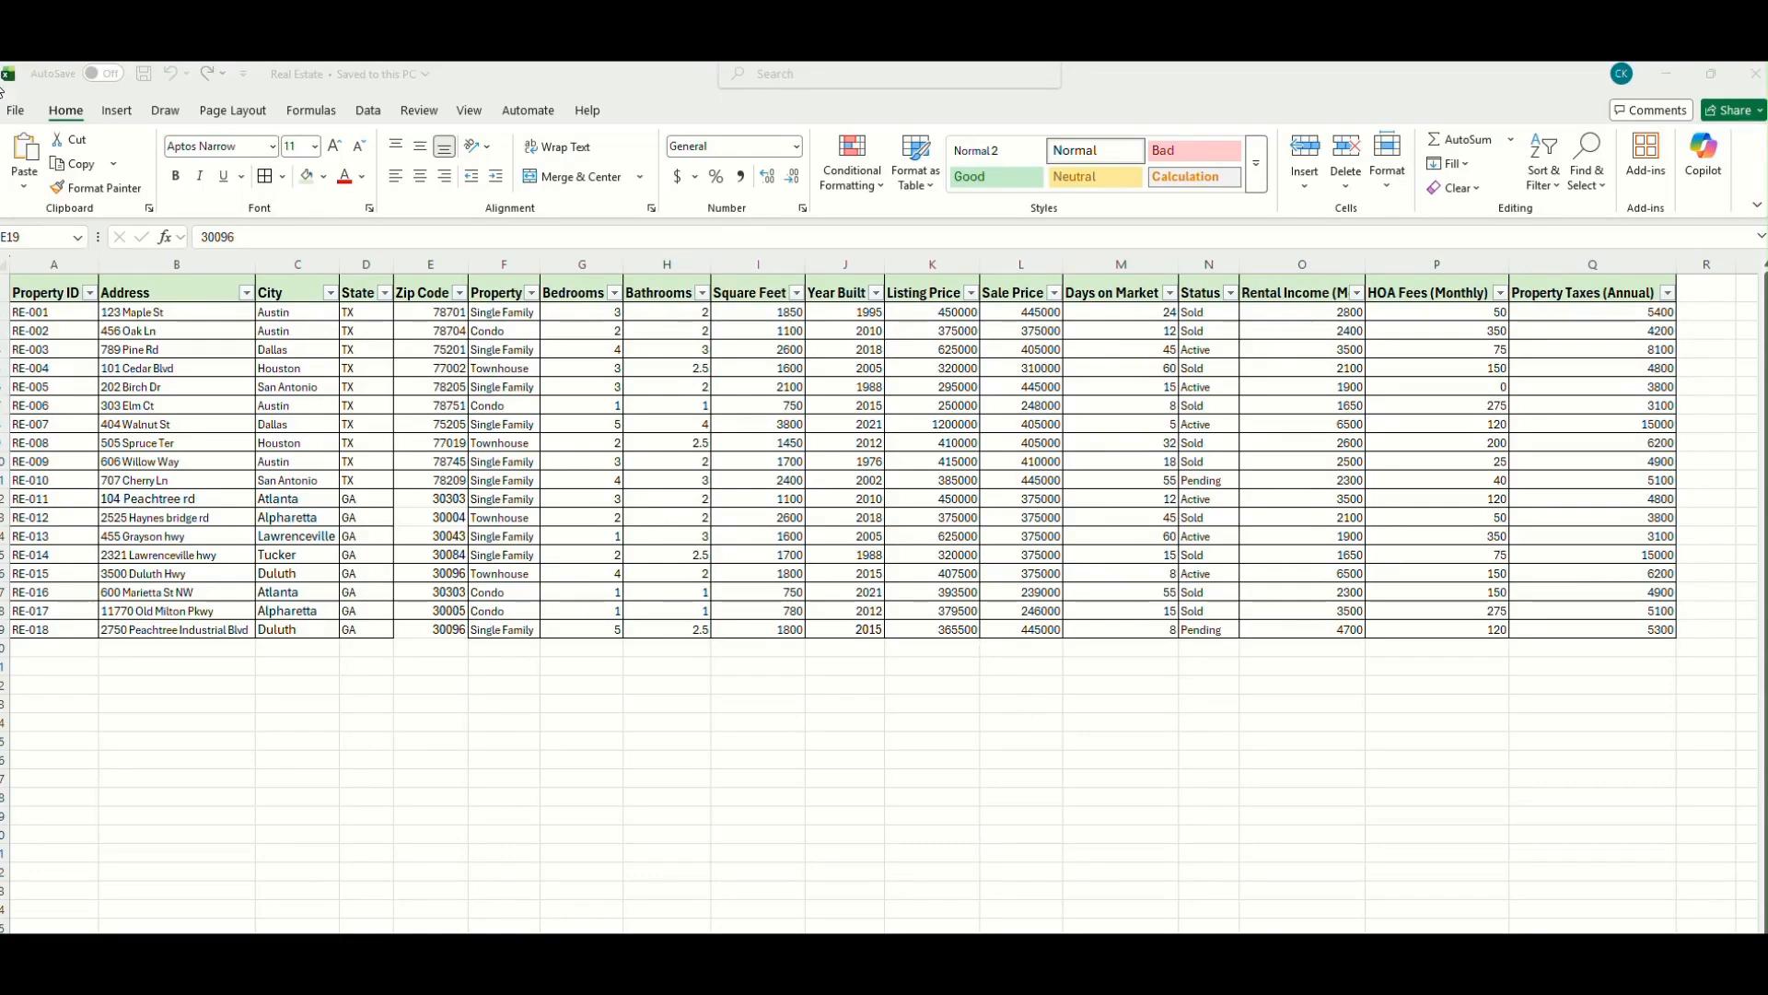
- Open the folder-browsing Save As dialog for the Real Estate workbook and enlarge the dialog window
click(15, 112)
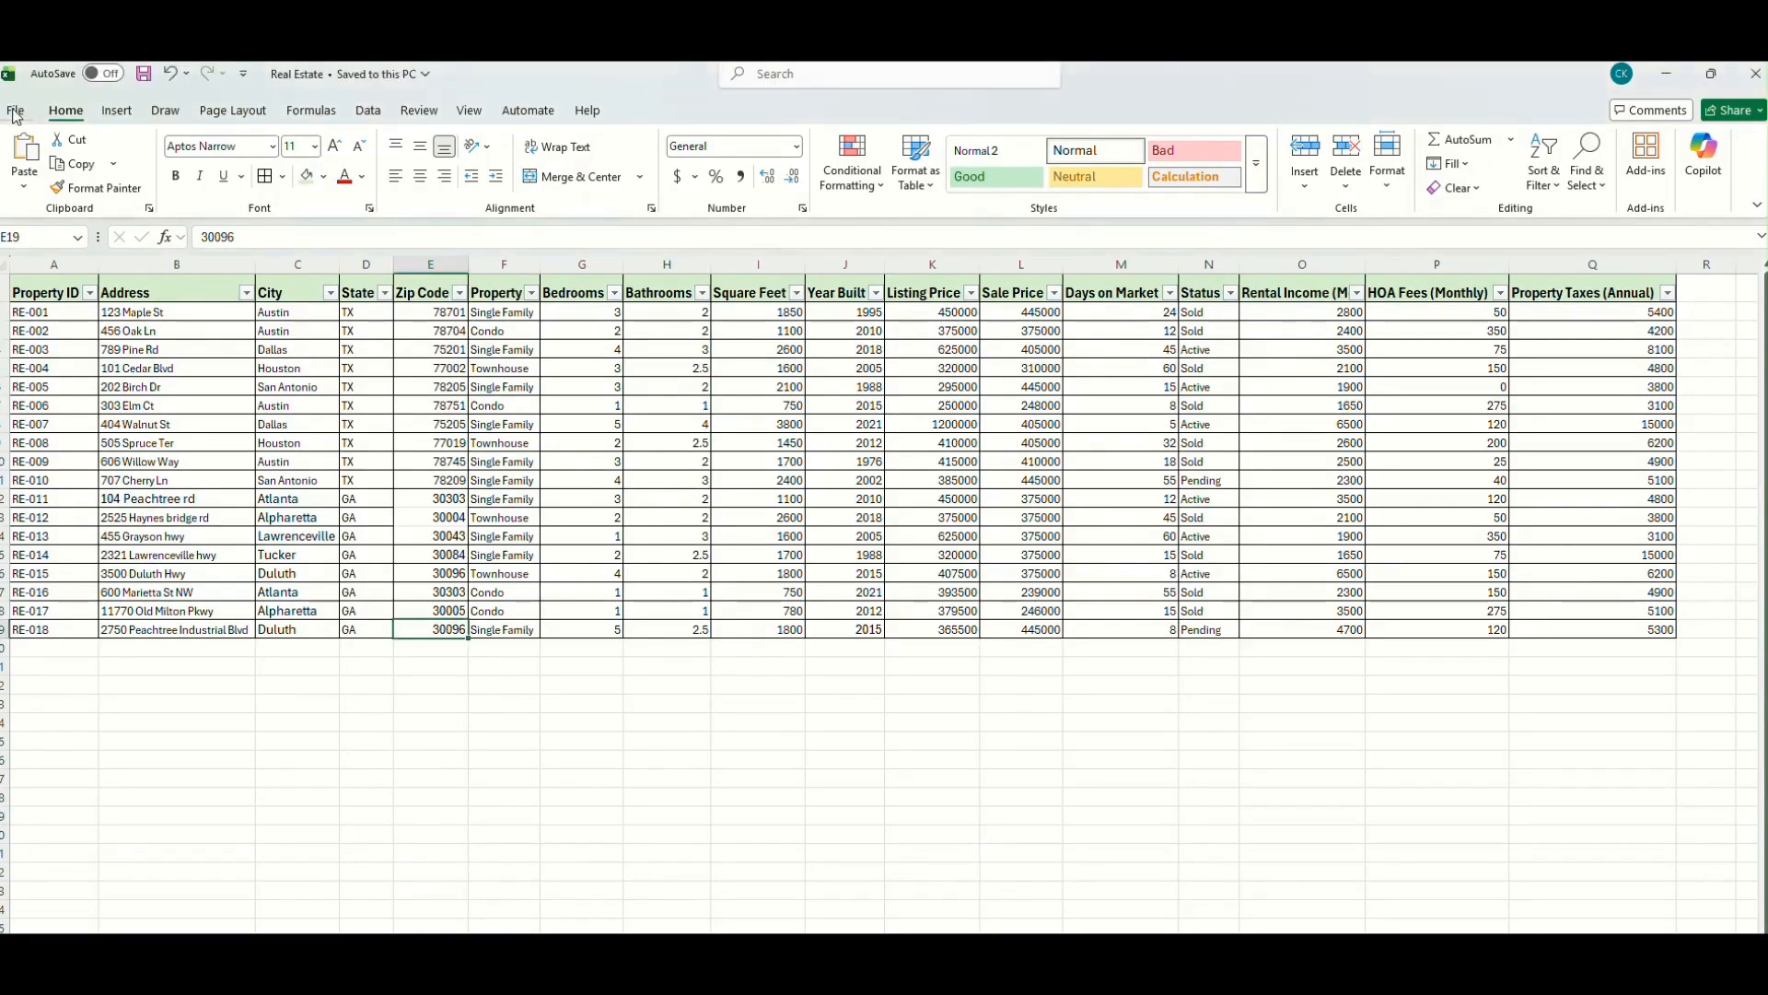
click(14, 112)
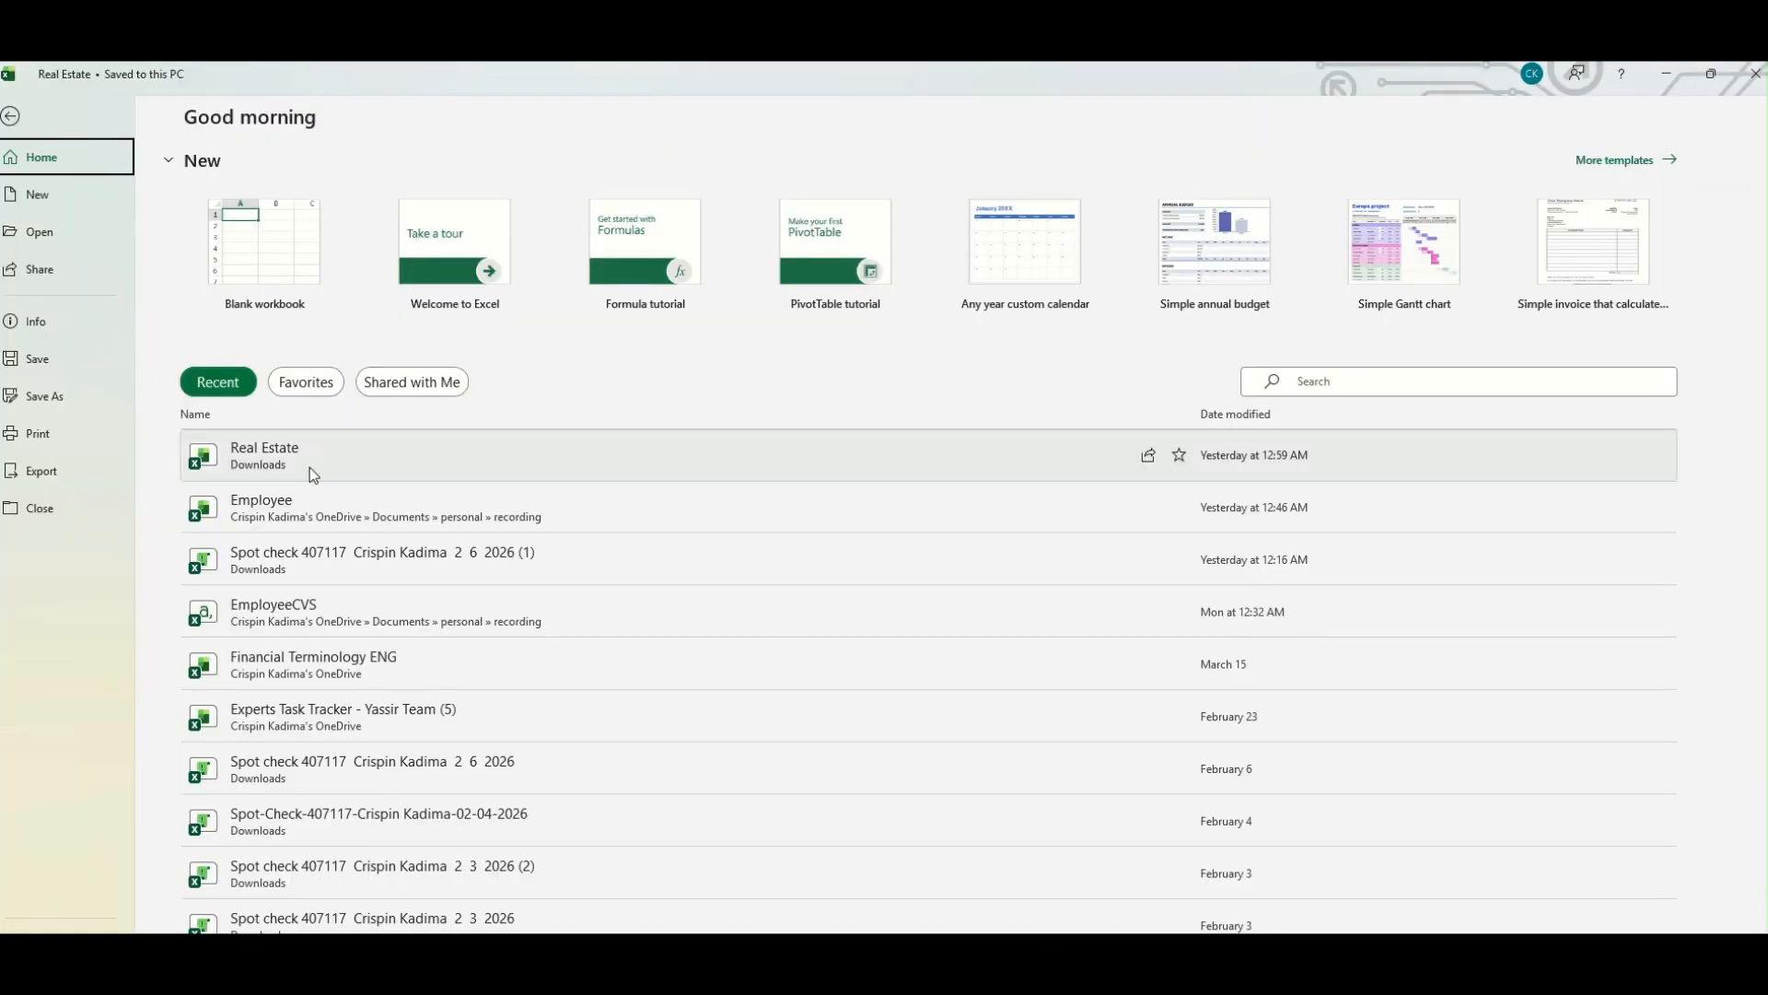
click(44, 402)
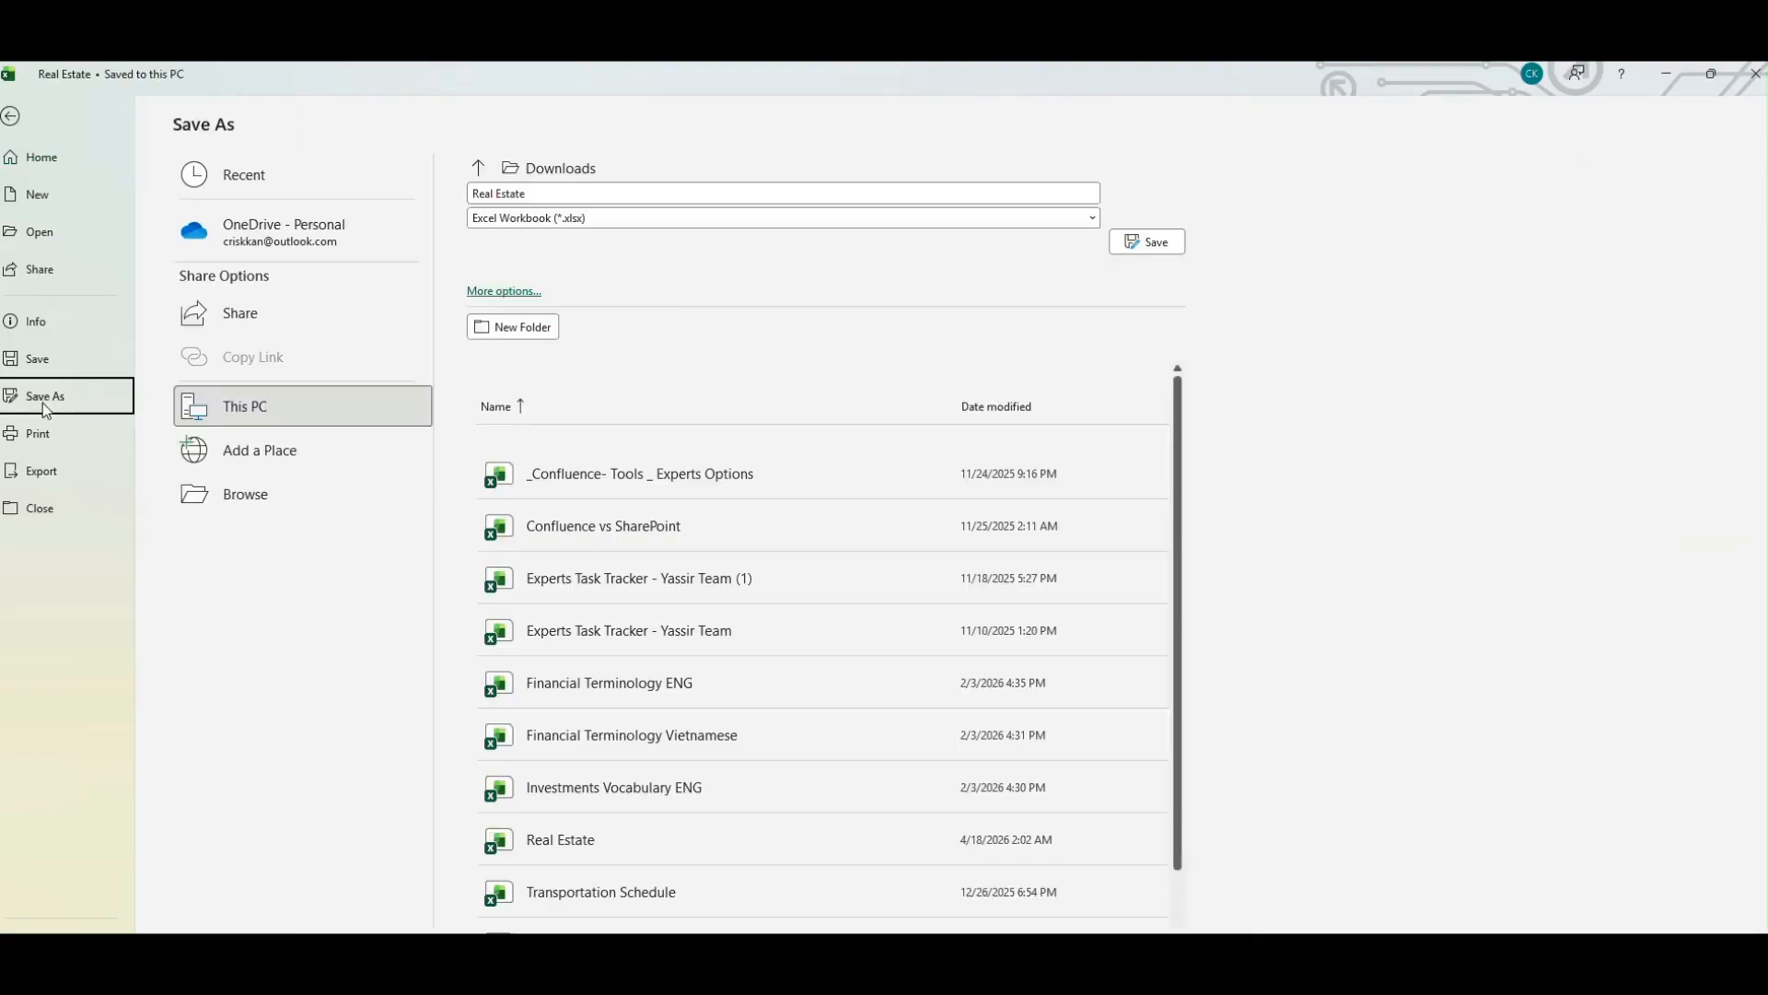
click(271, 505)
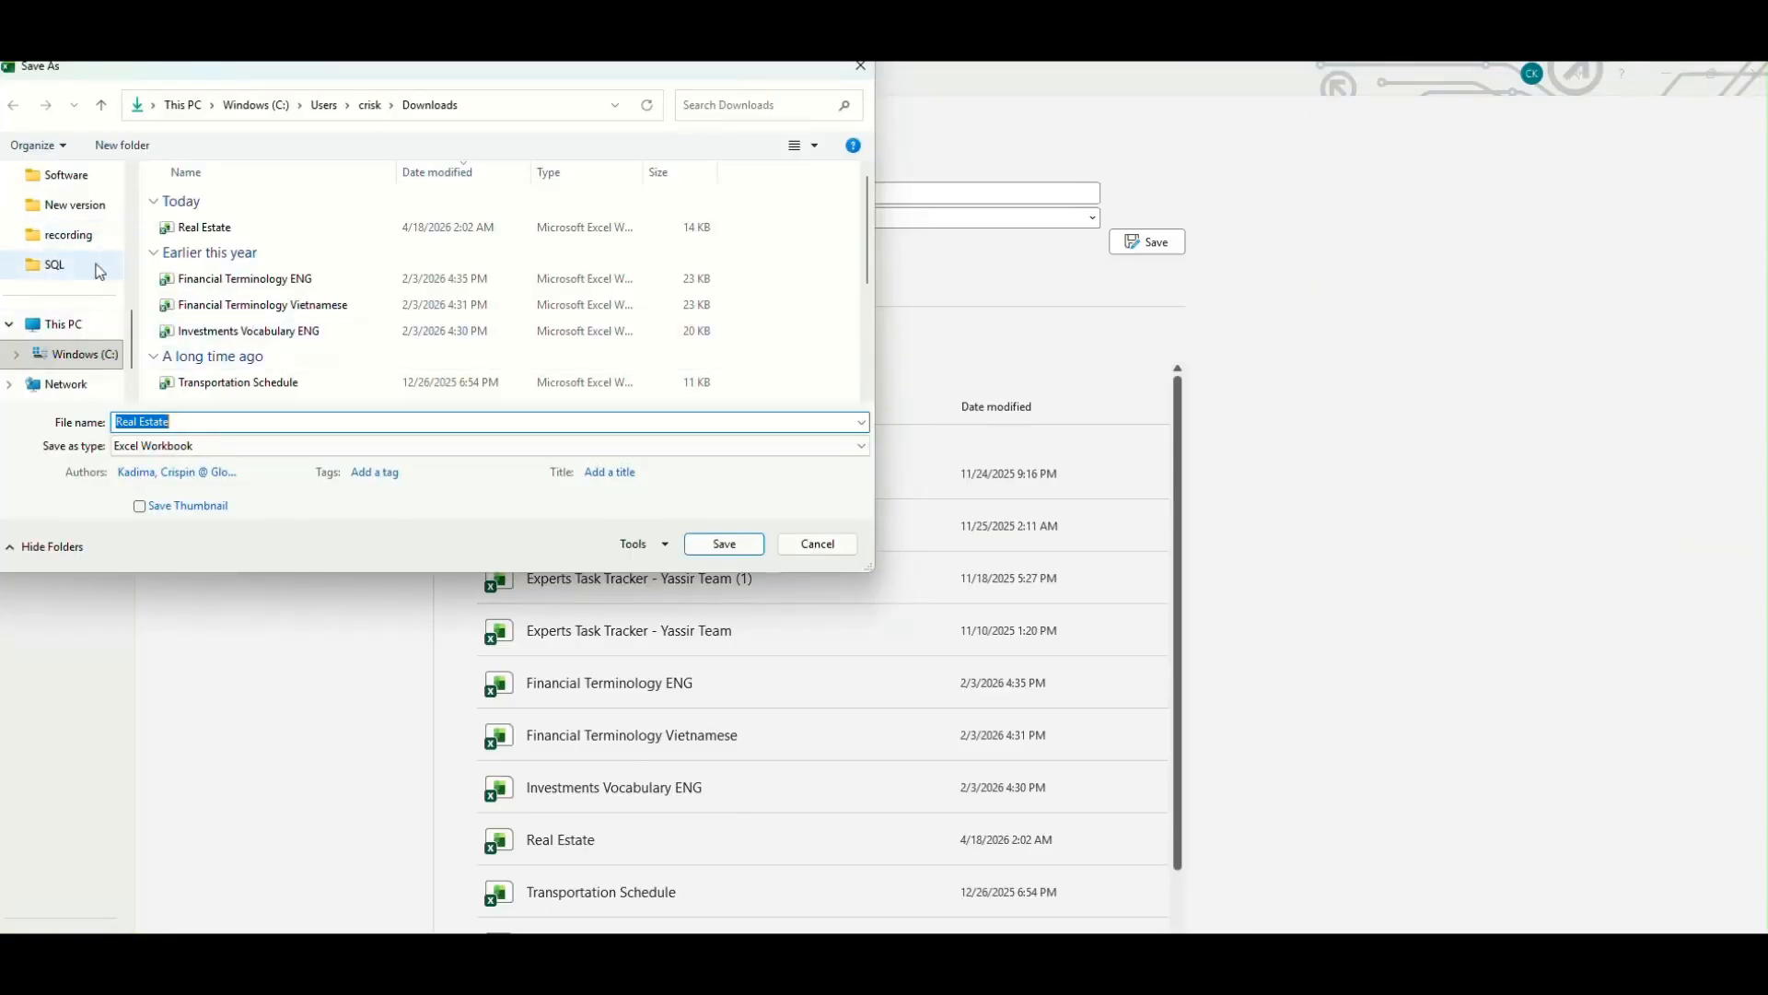
scroll(112, 299, up, 5)
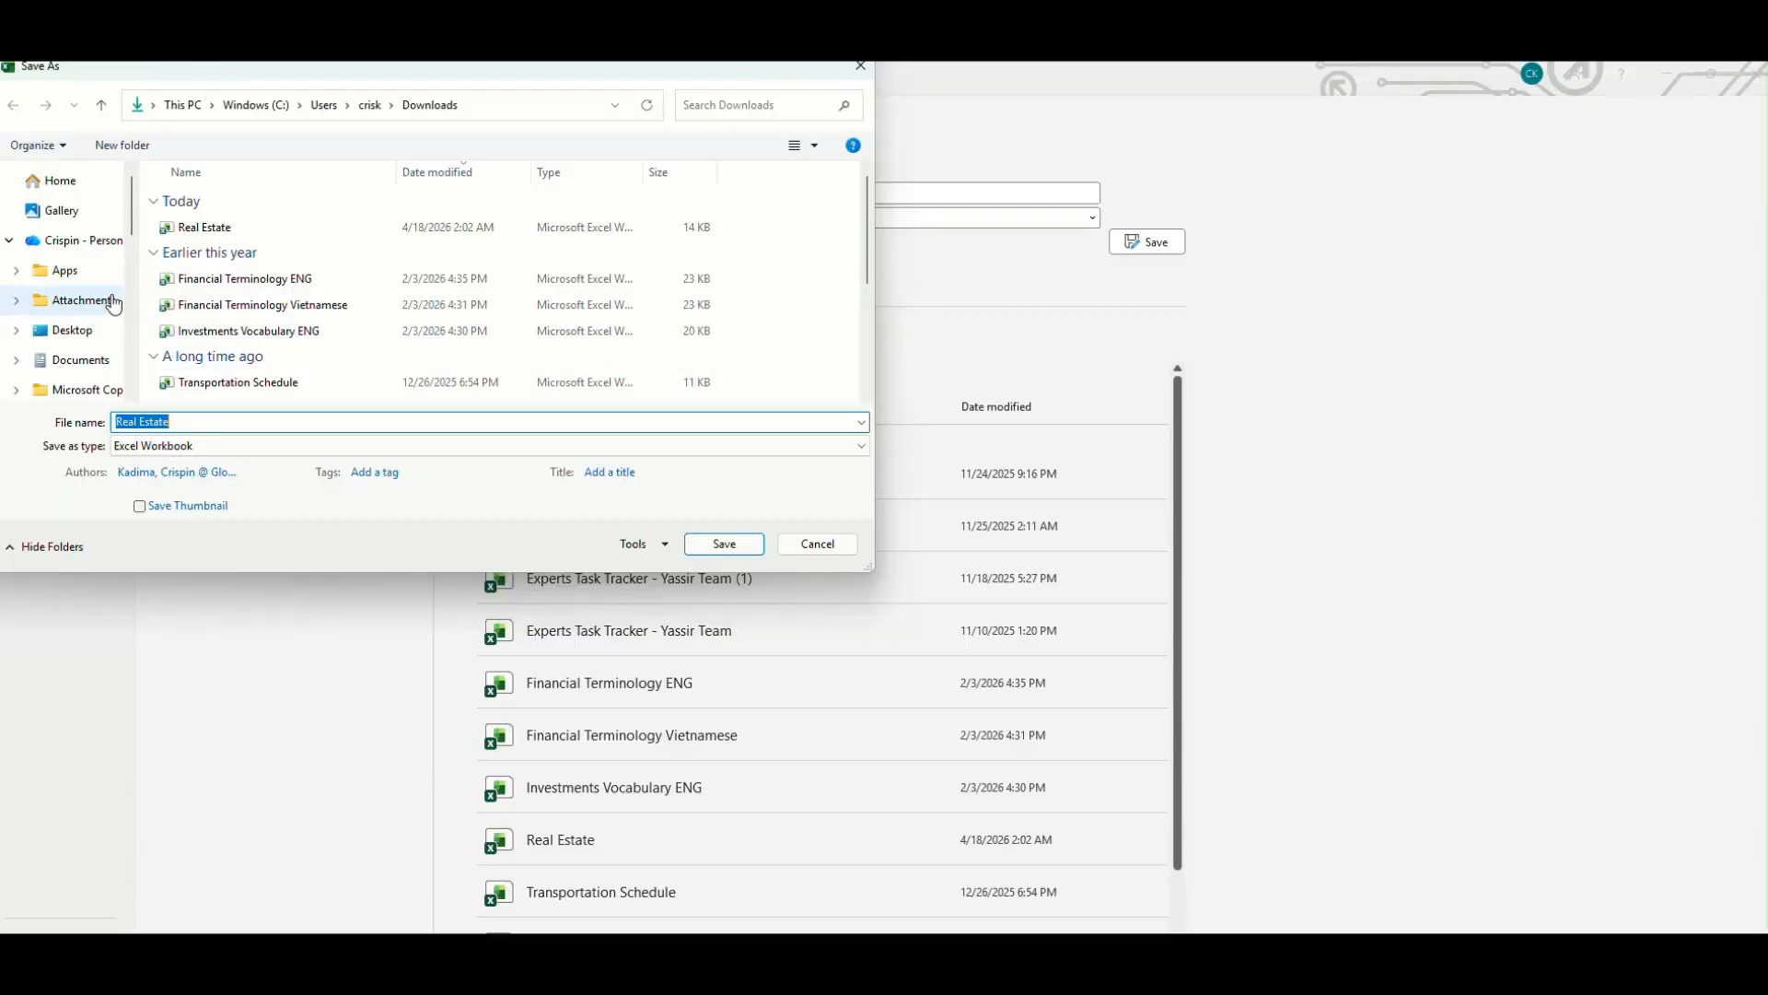
scroll(113, 304, down, 4)
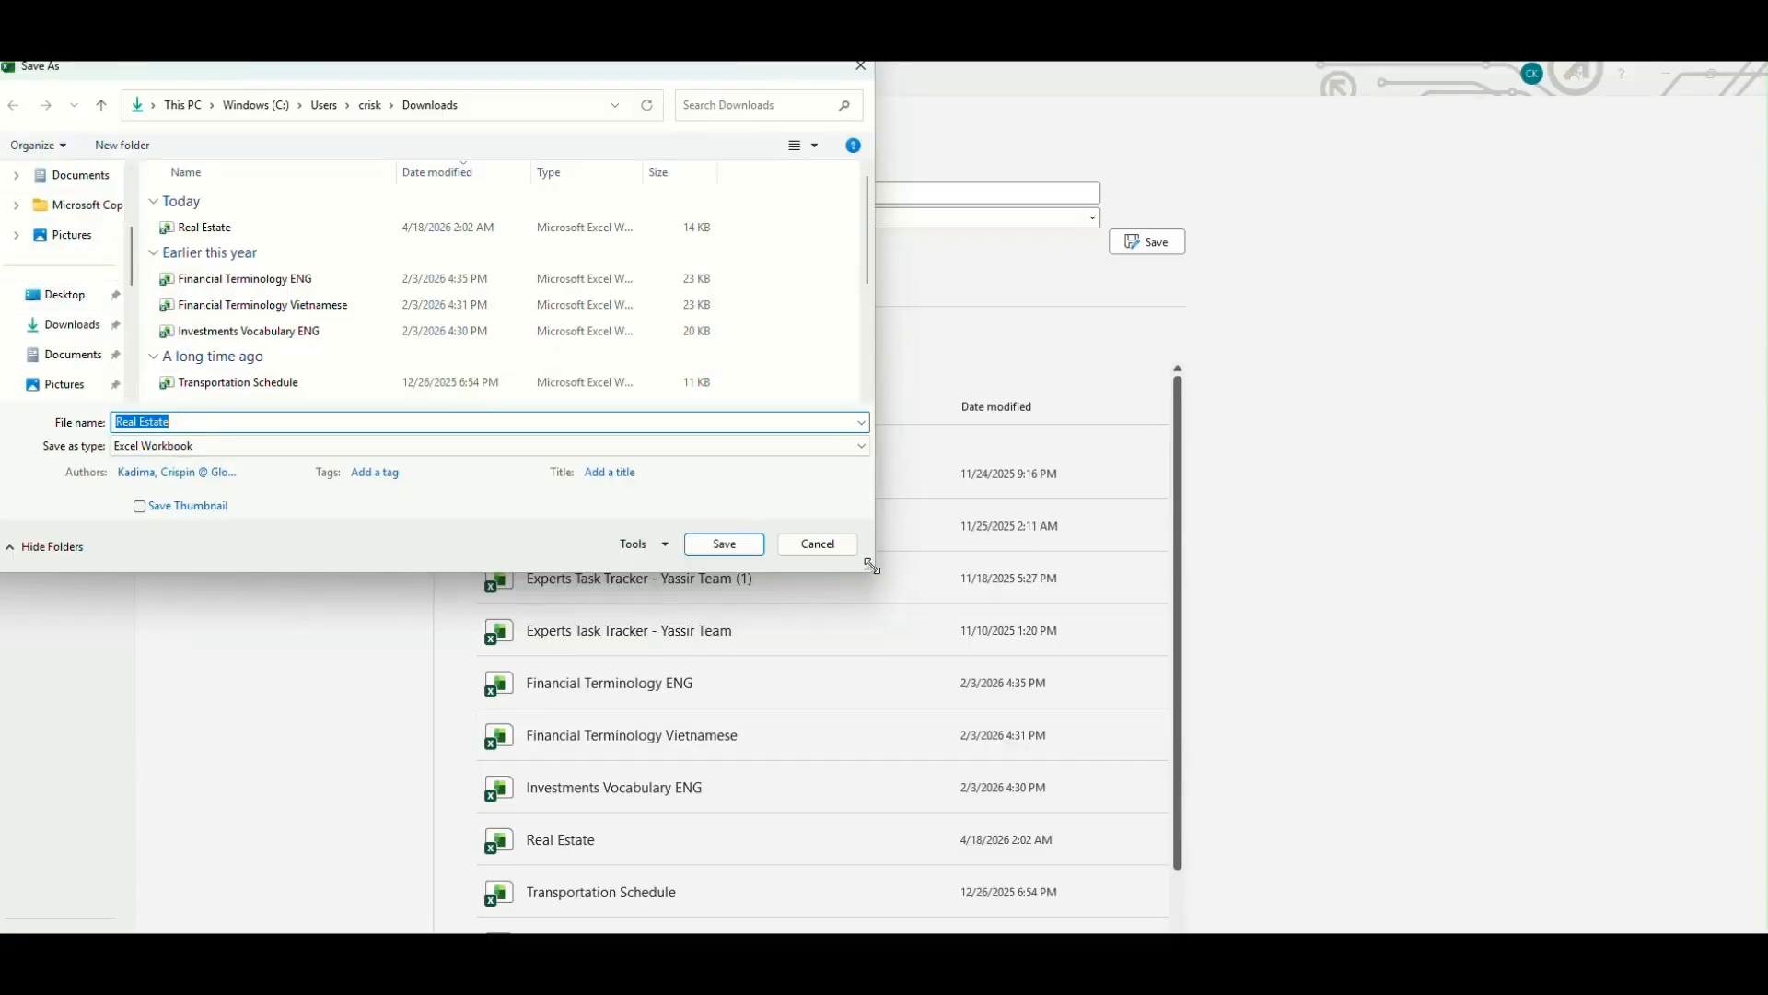
drag(870, 566, 1152, 717)
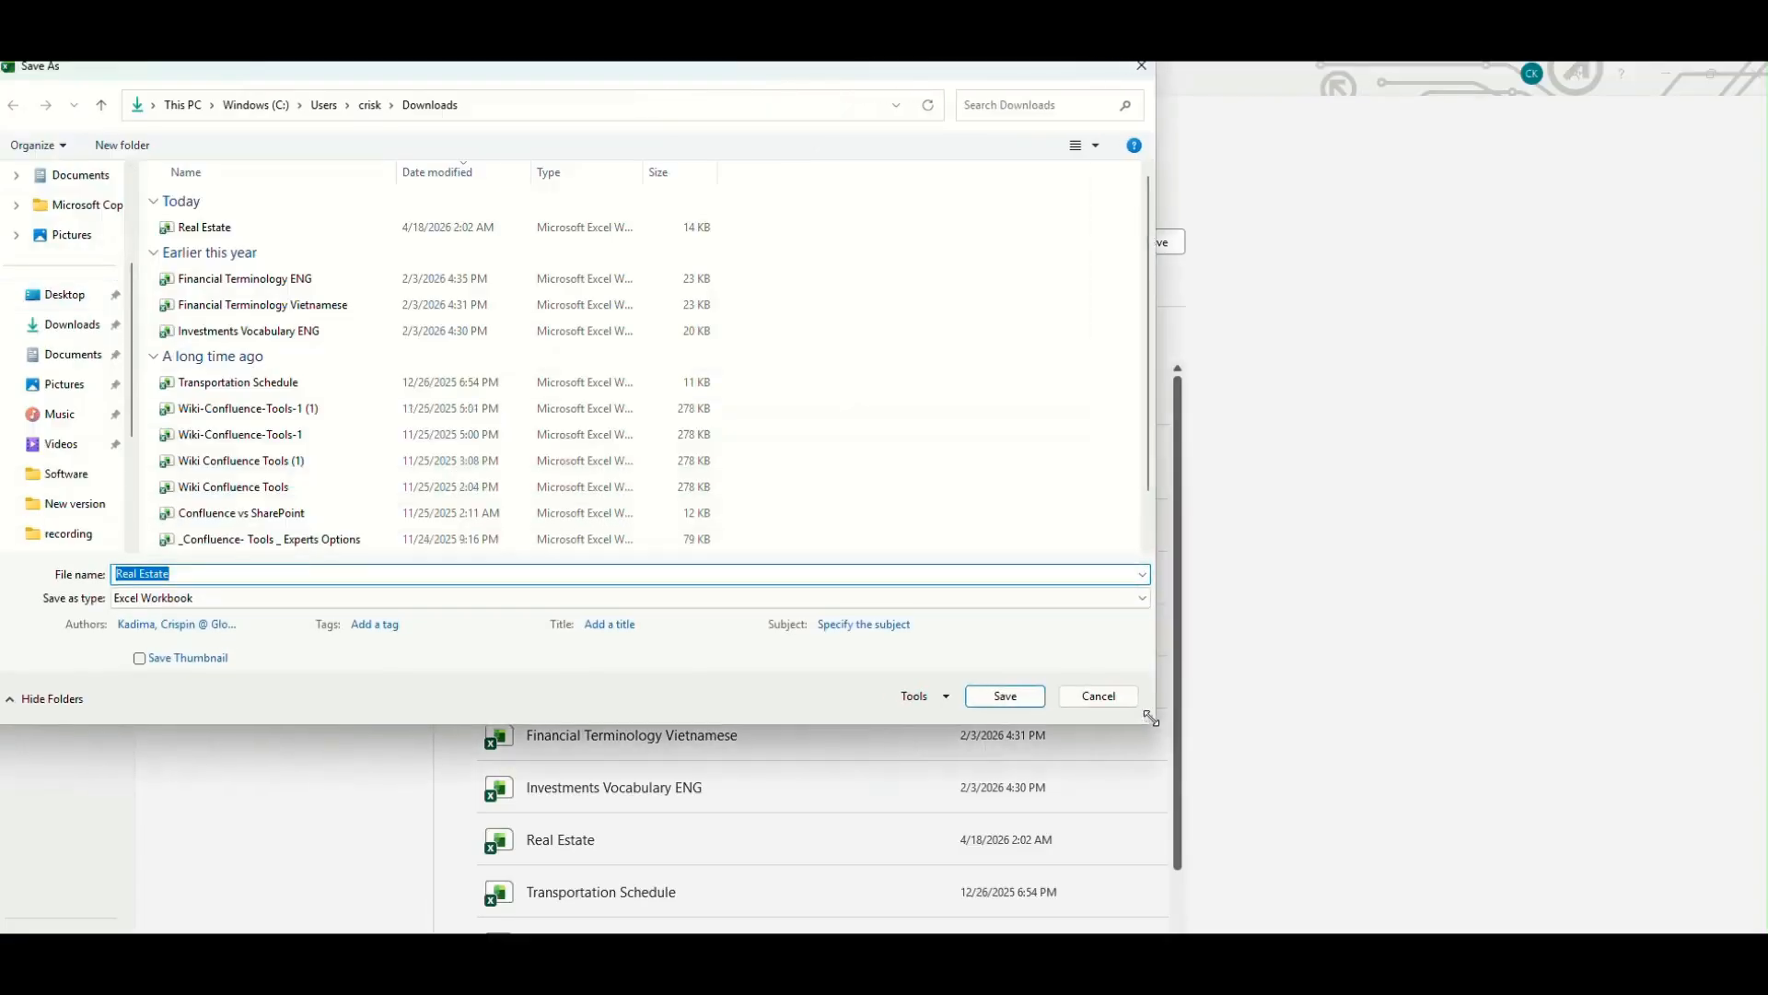
- Set the save location to the SQL folder inside the personal folder under Documents
click(81, 533)
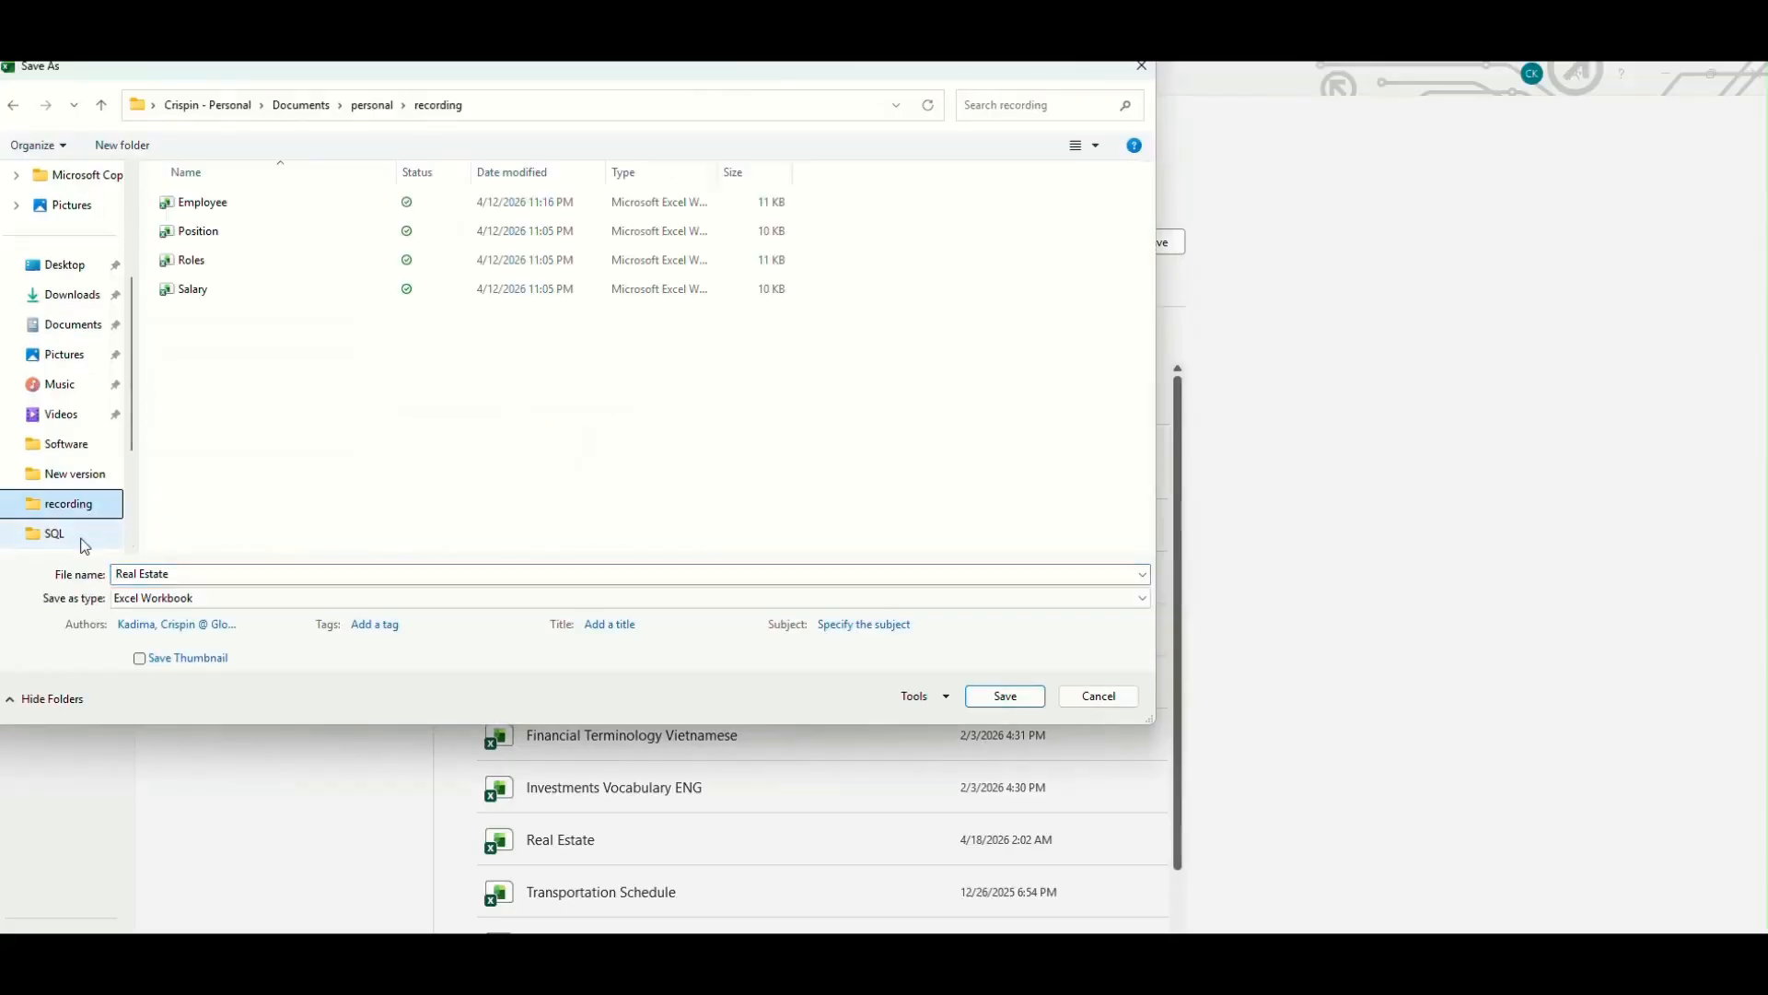
scroll(88, 472, up, 3)
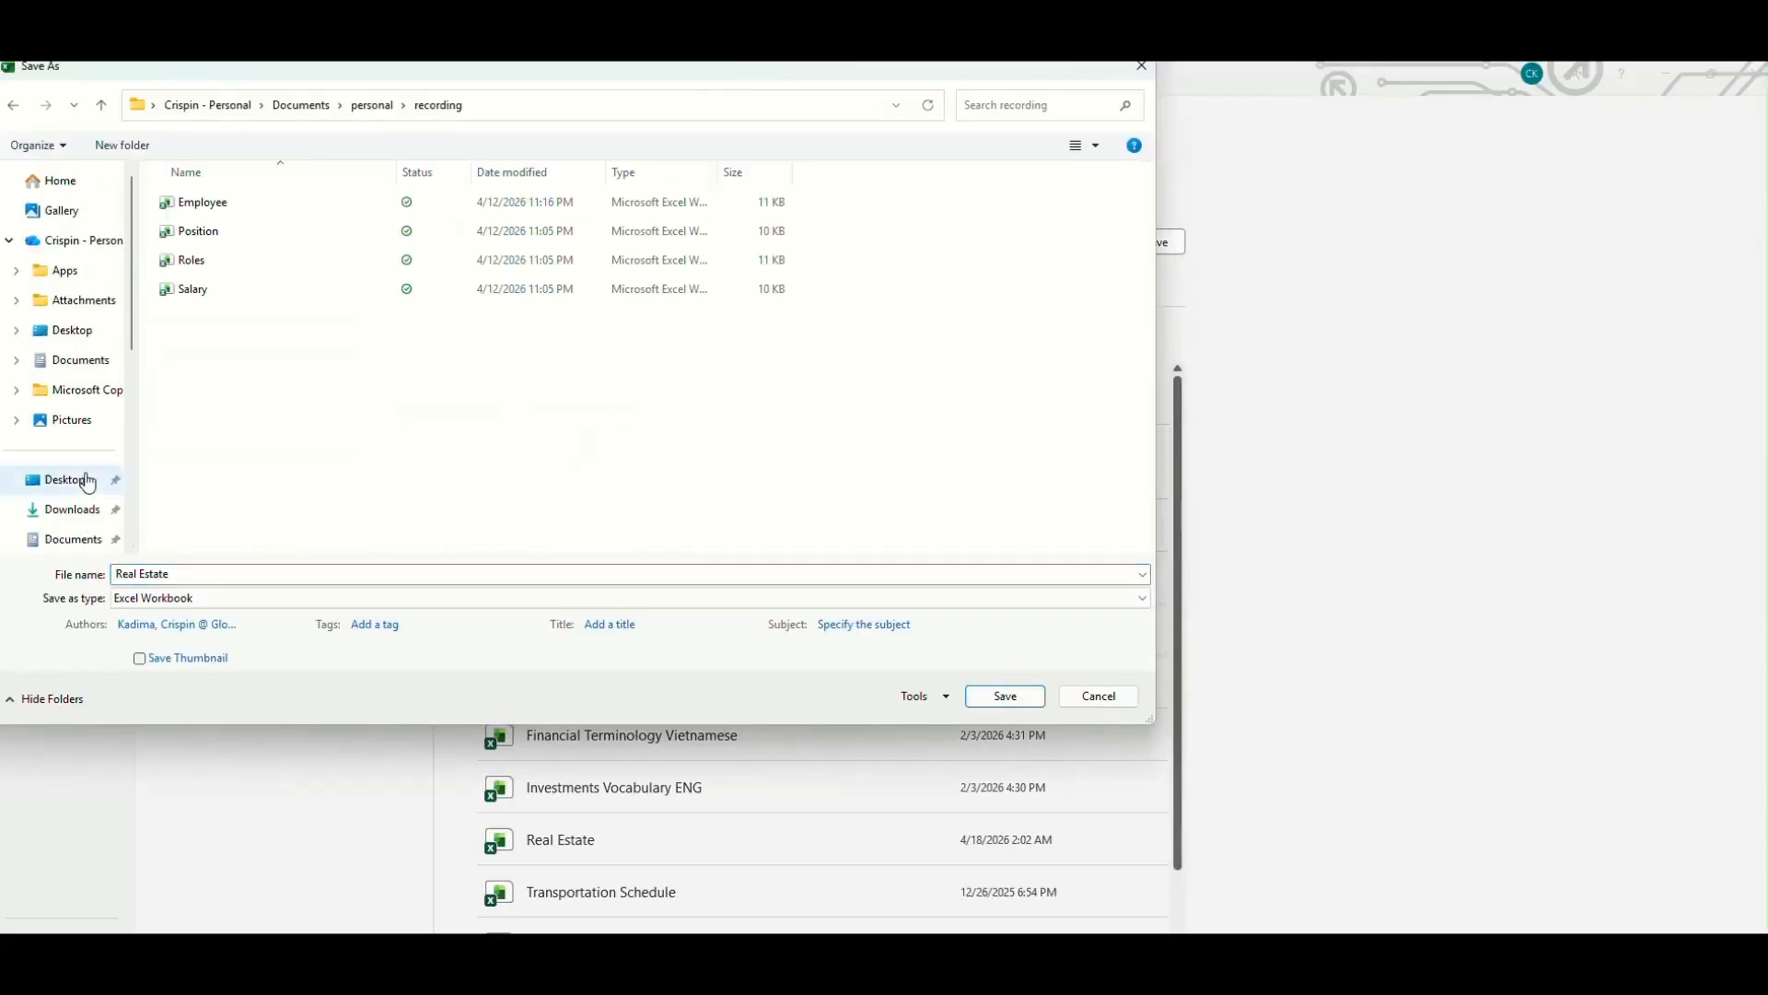
click(107, 368)
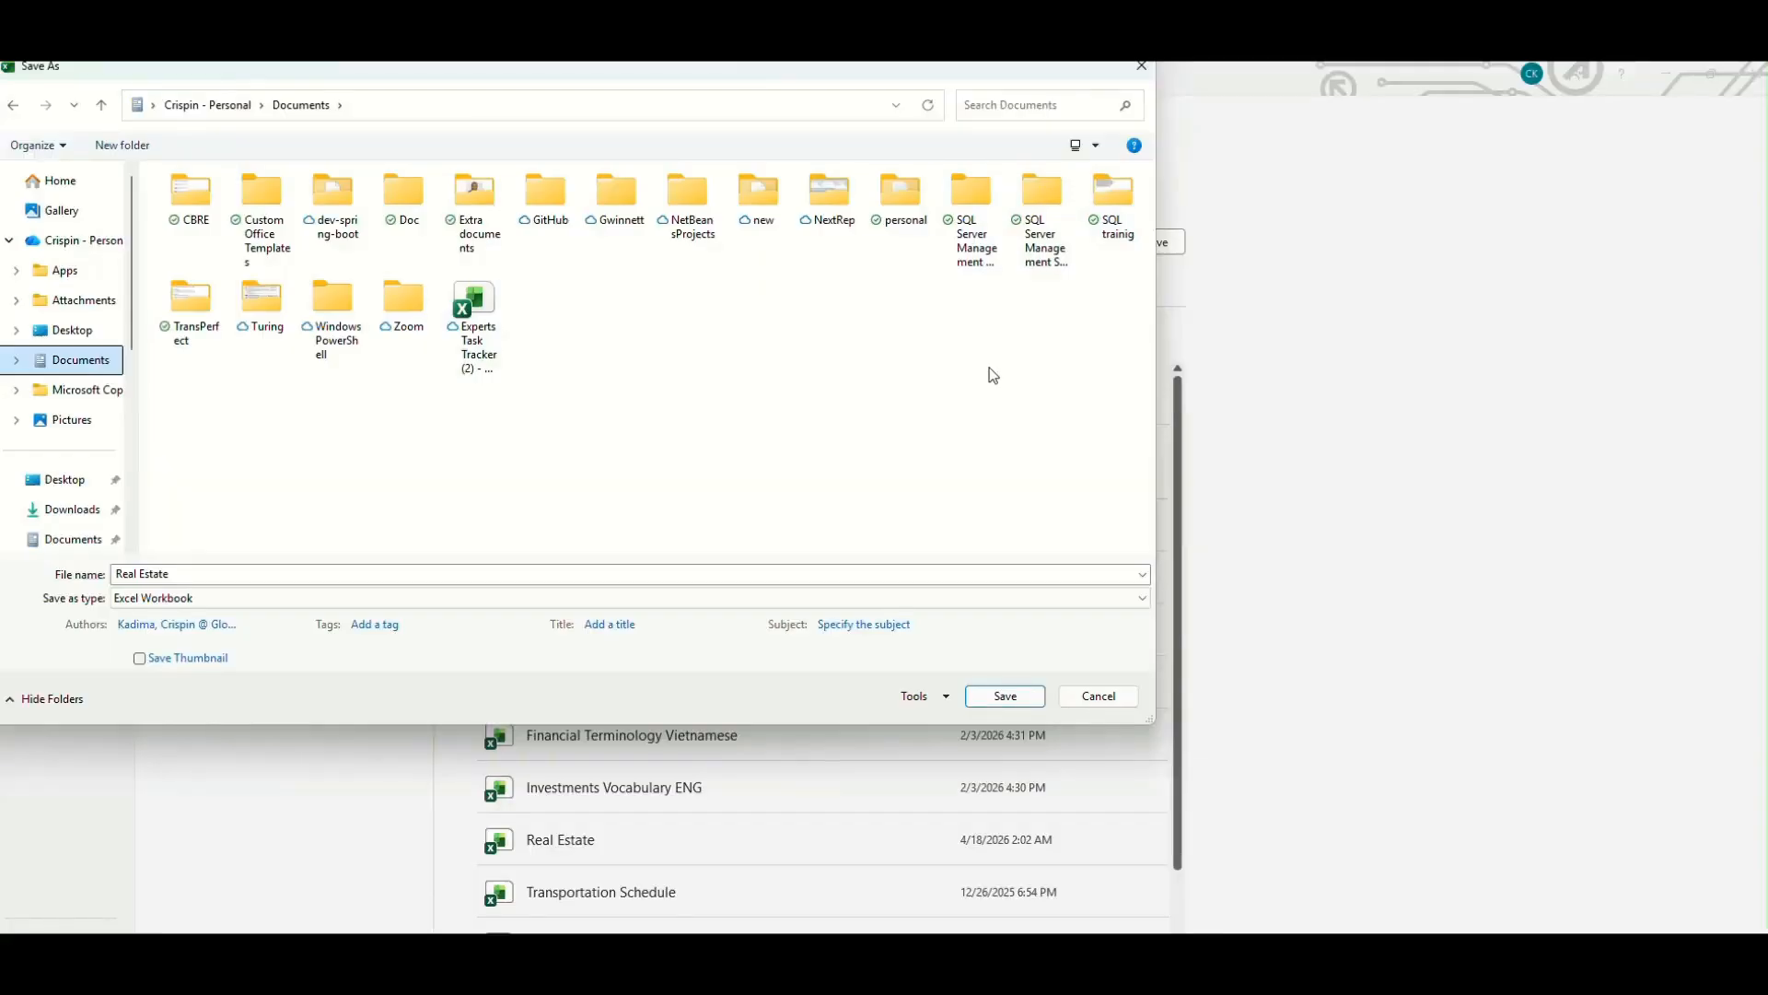
double_click(900, 204)
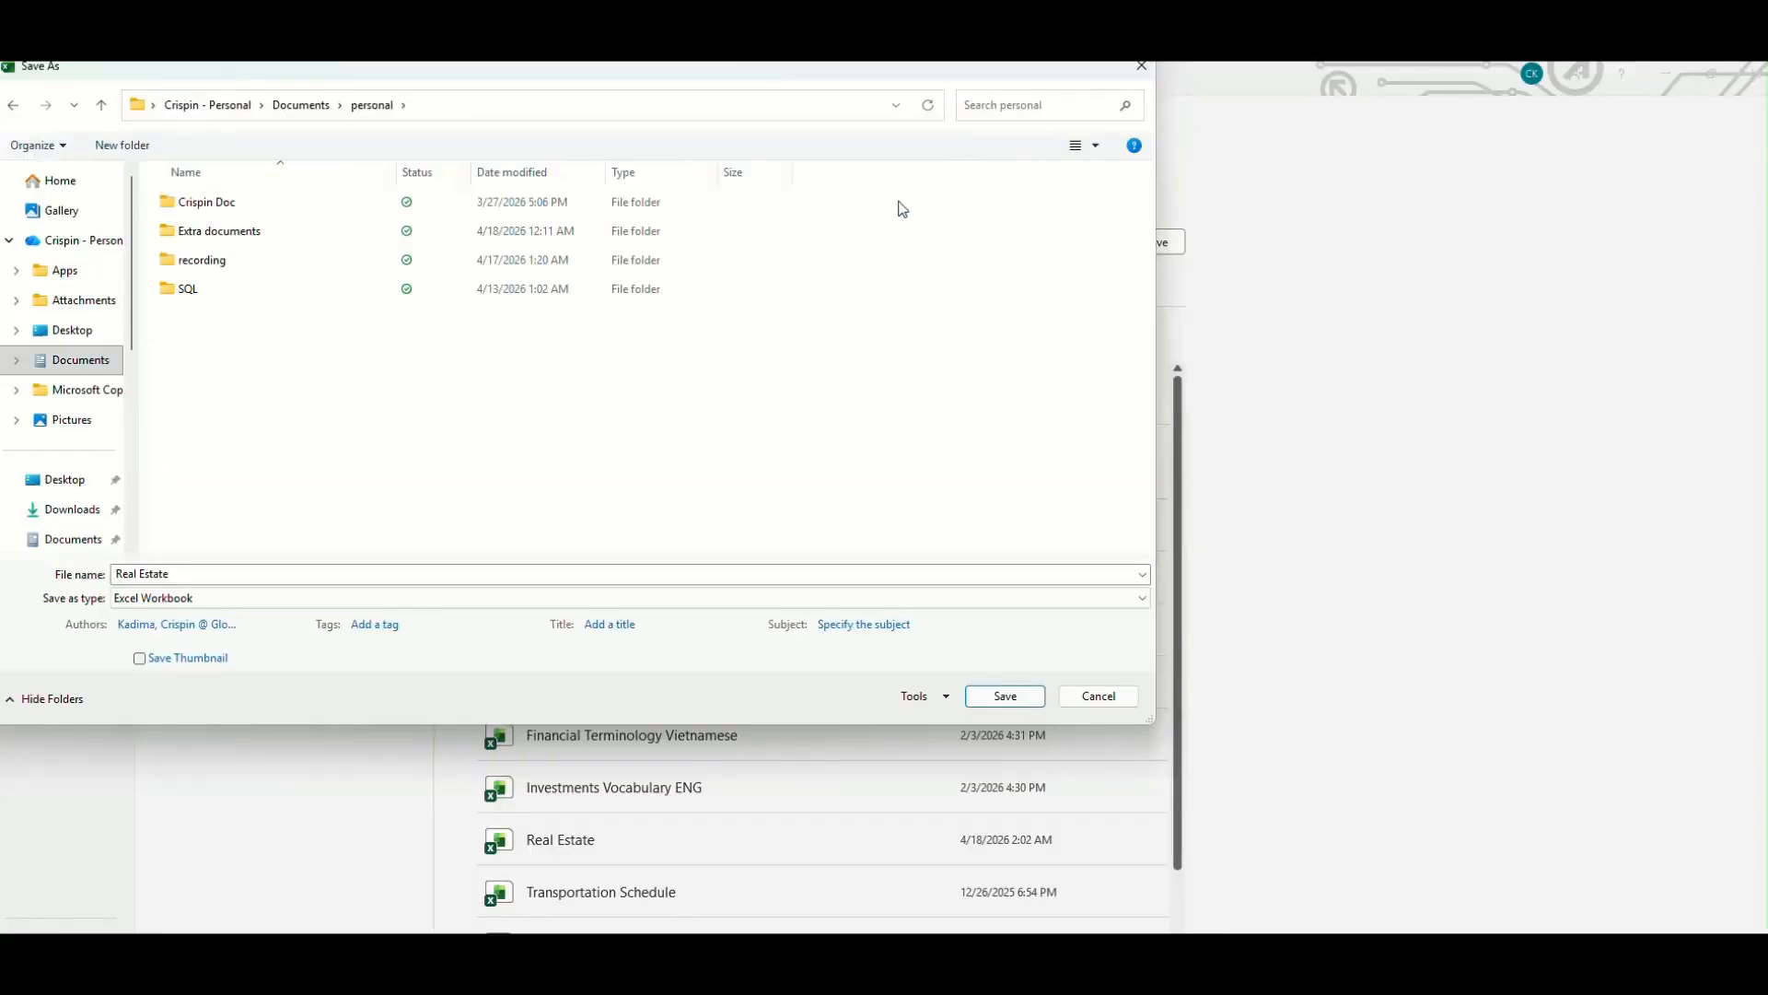
click(185, 290)
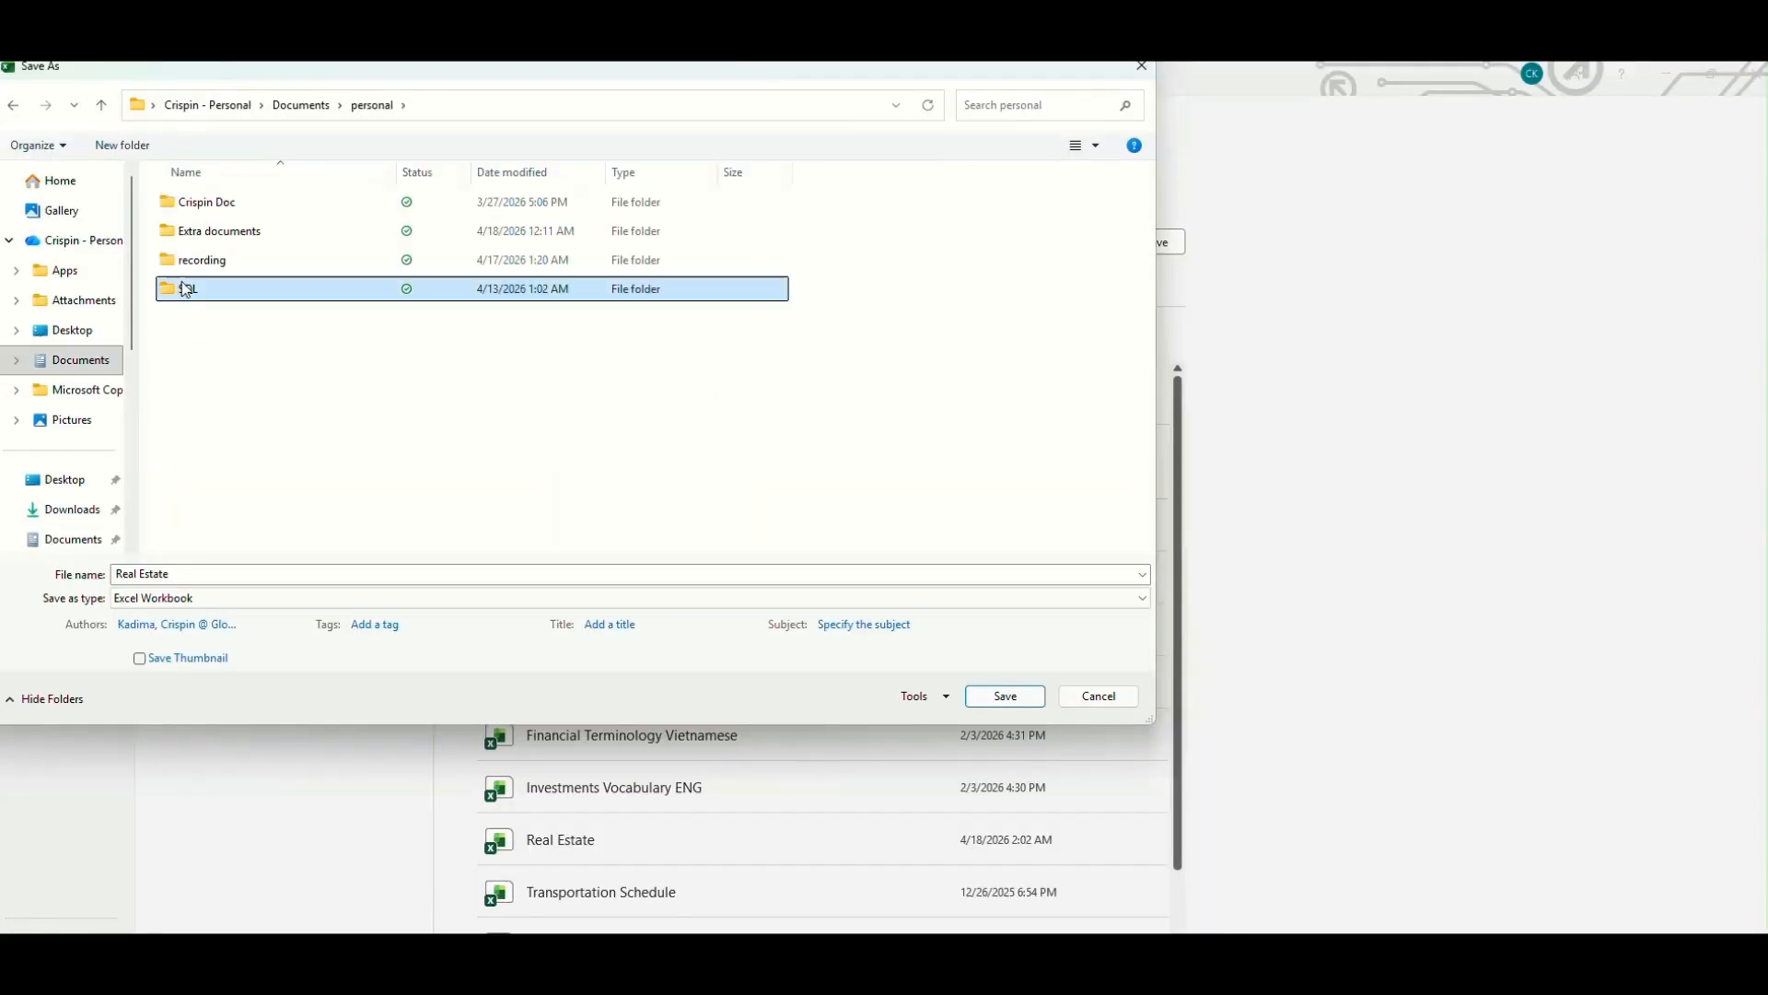
double_click(186, 290)
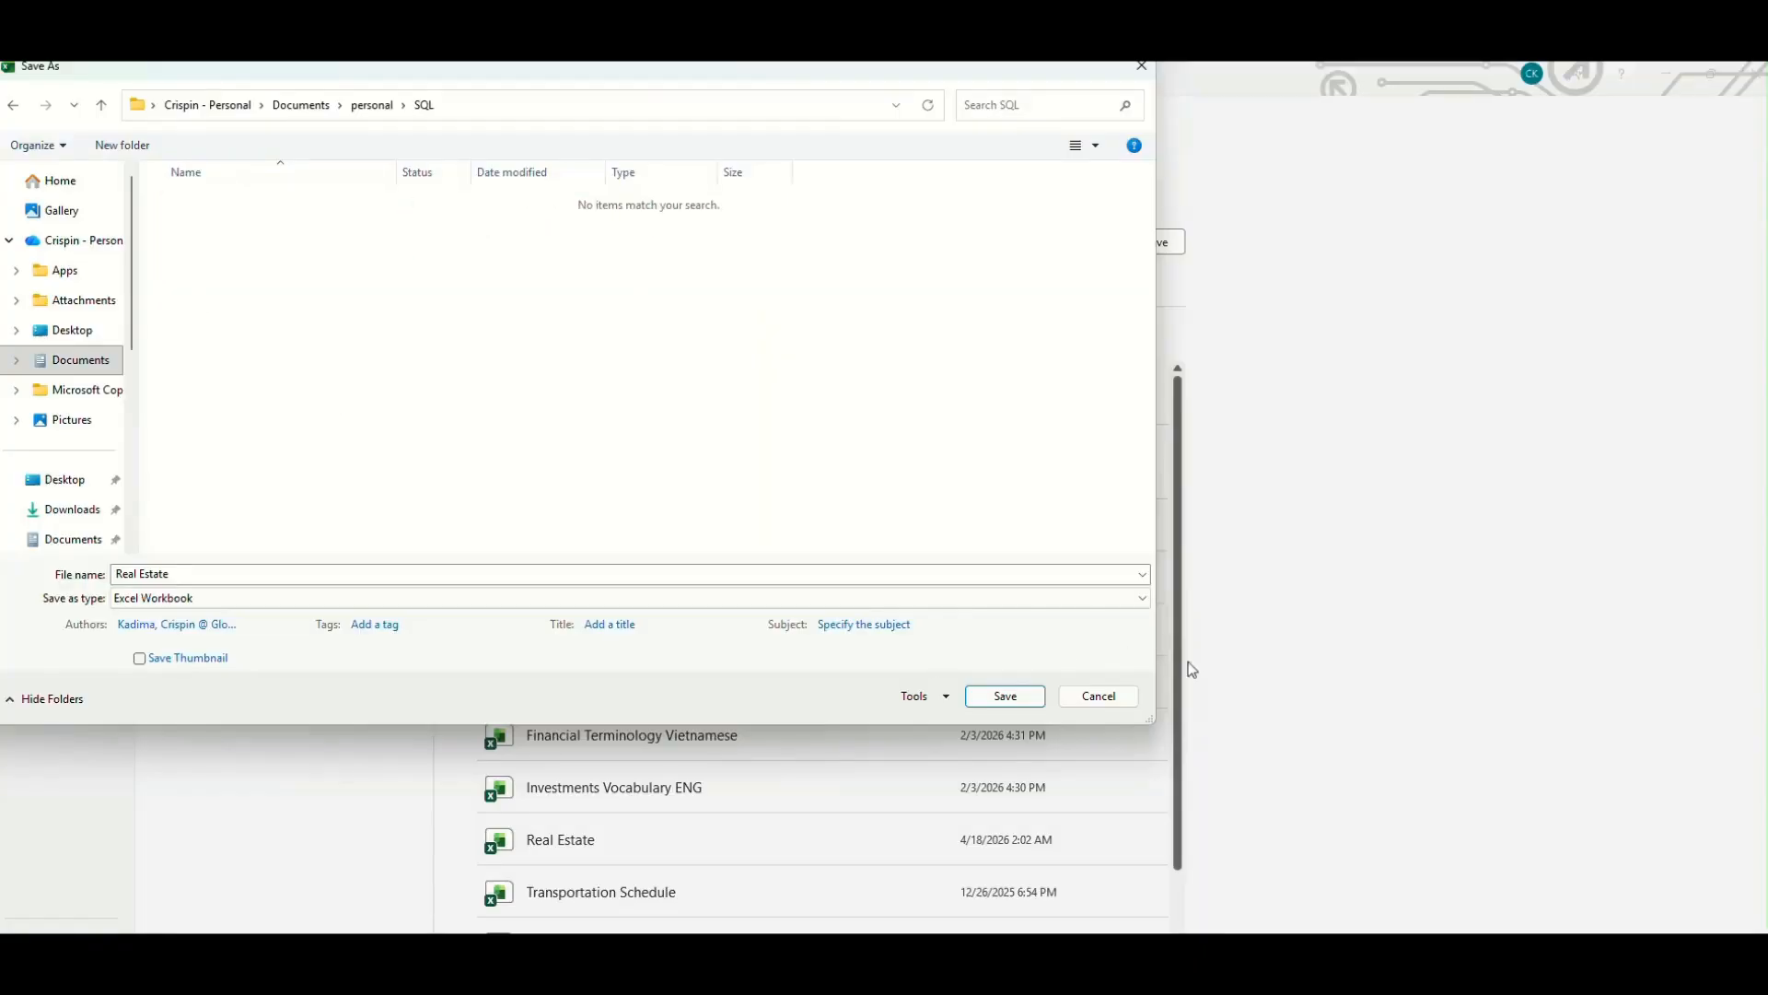
- Save the Real Estate workbook in CSV UTF-8 (Comma delimited) format in the chosen folder
click(1022, 600)
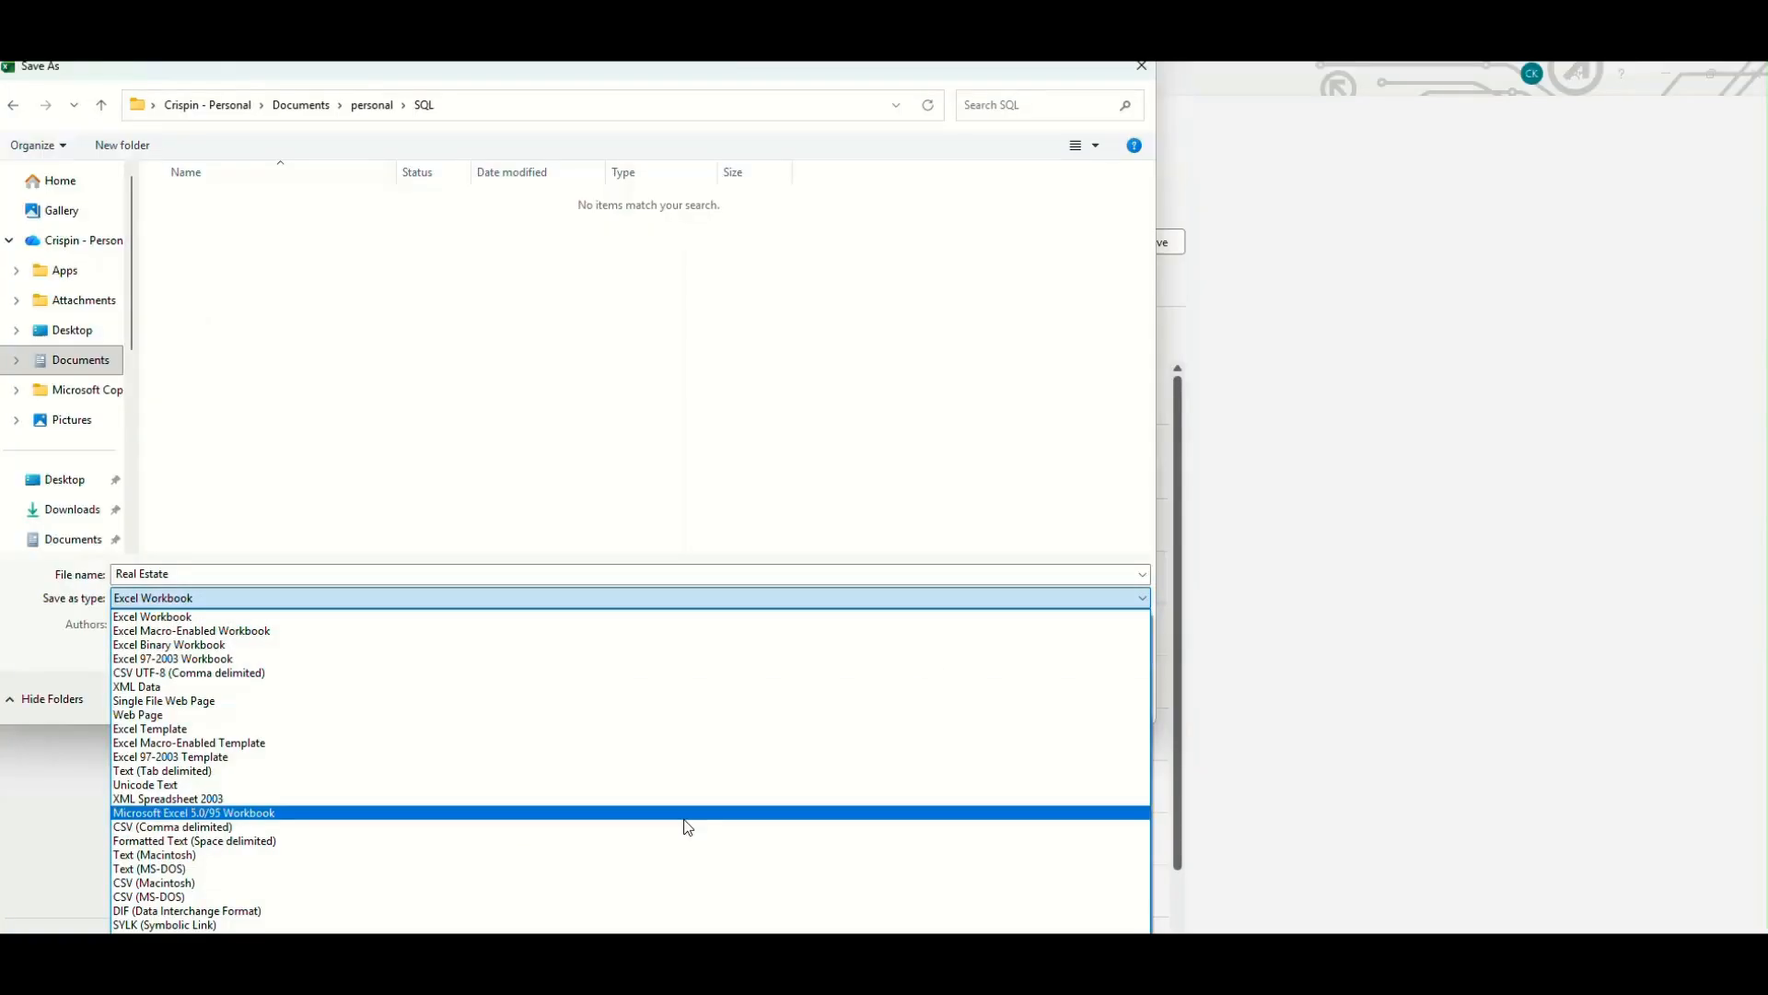
click(609, 680)
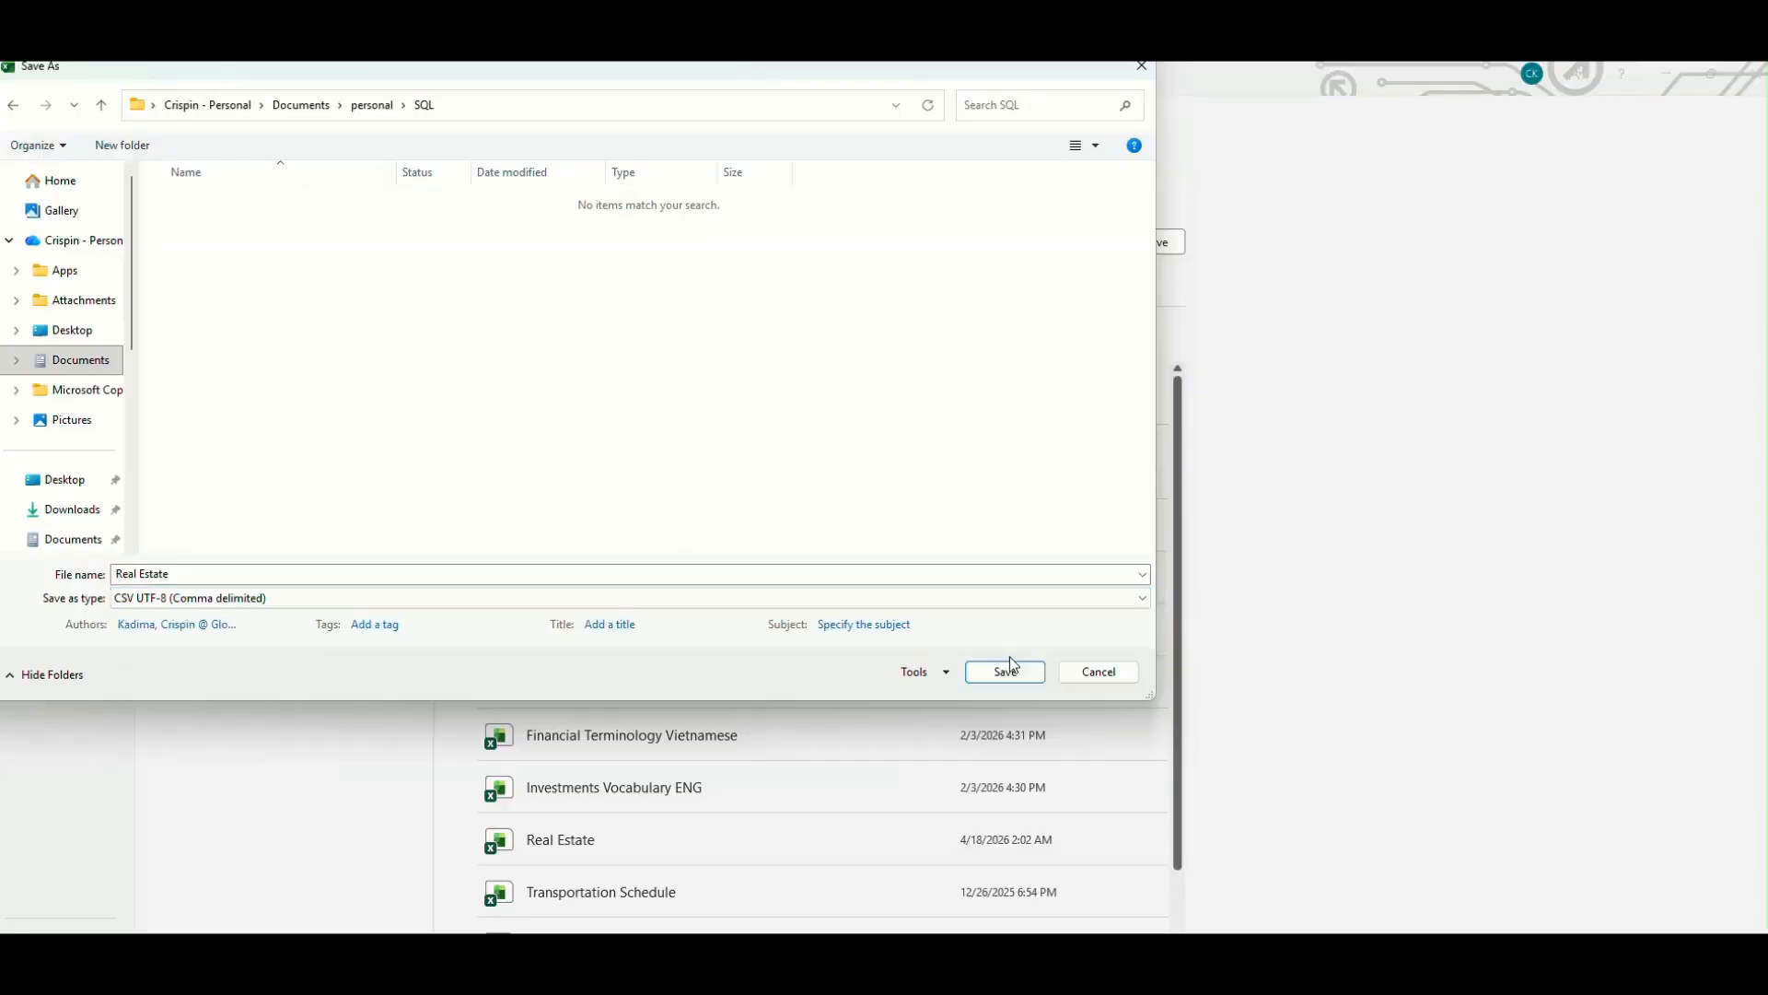
click(1009, 674)
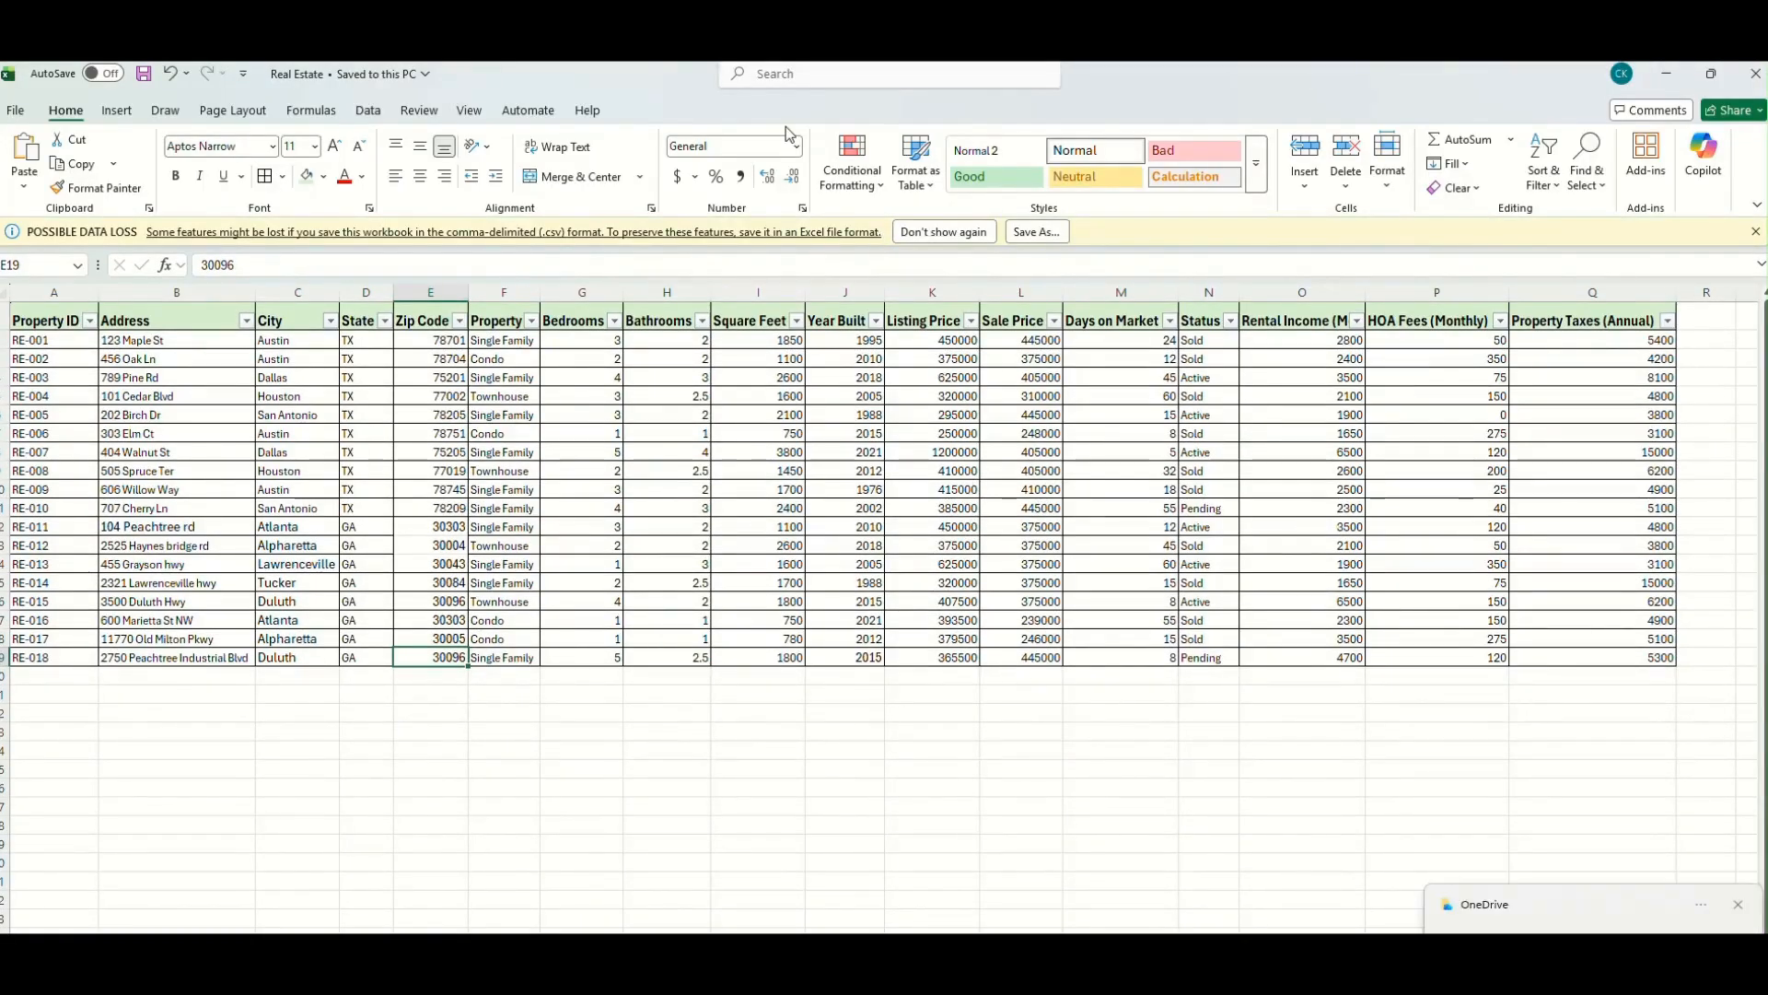
- Switch to SQL Server Management Studio and start importing a flat file into adventureworks2016, going past the wizard's introduction
key(alt+Tab)
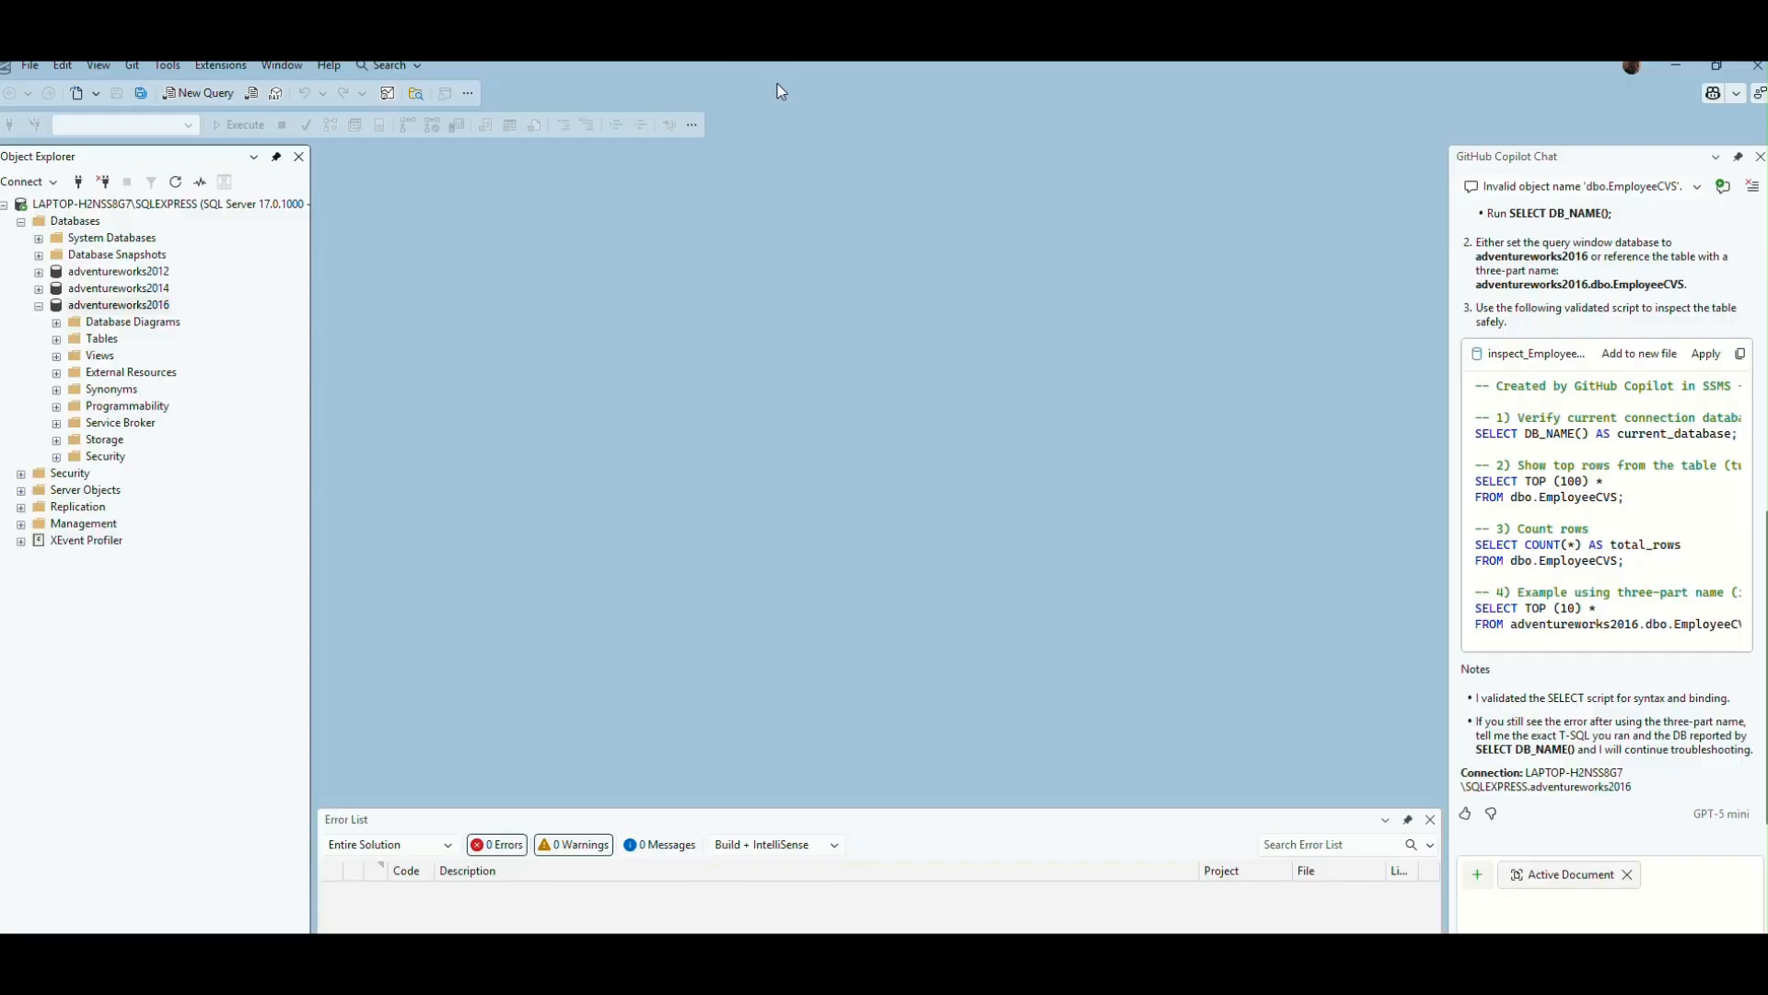
right_click(149, 309)
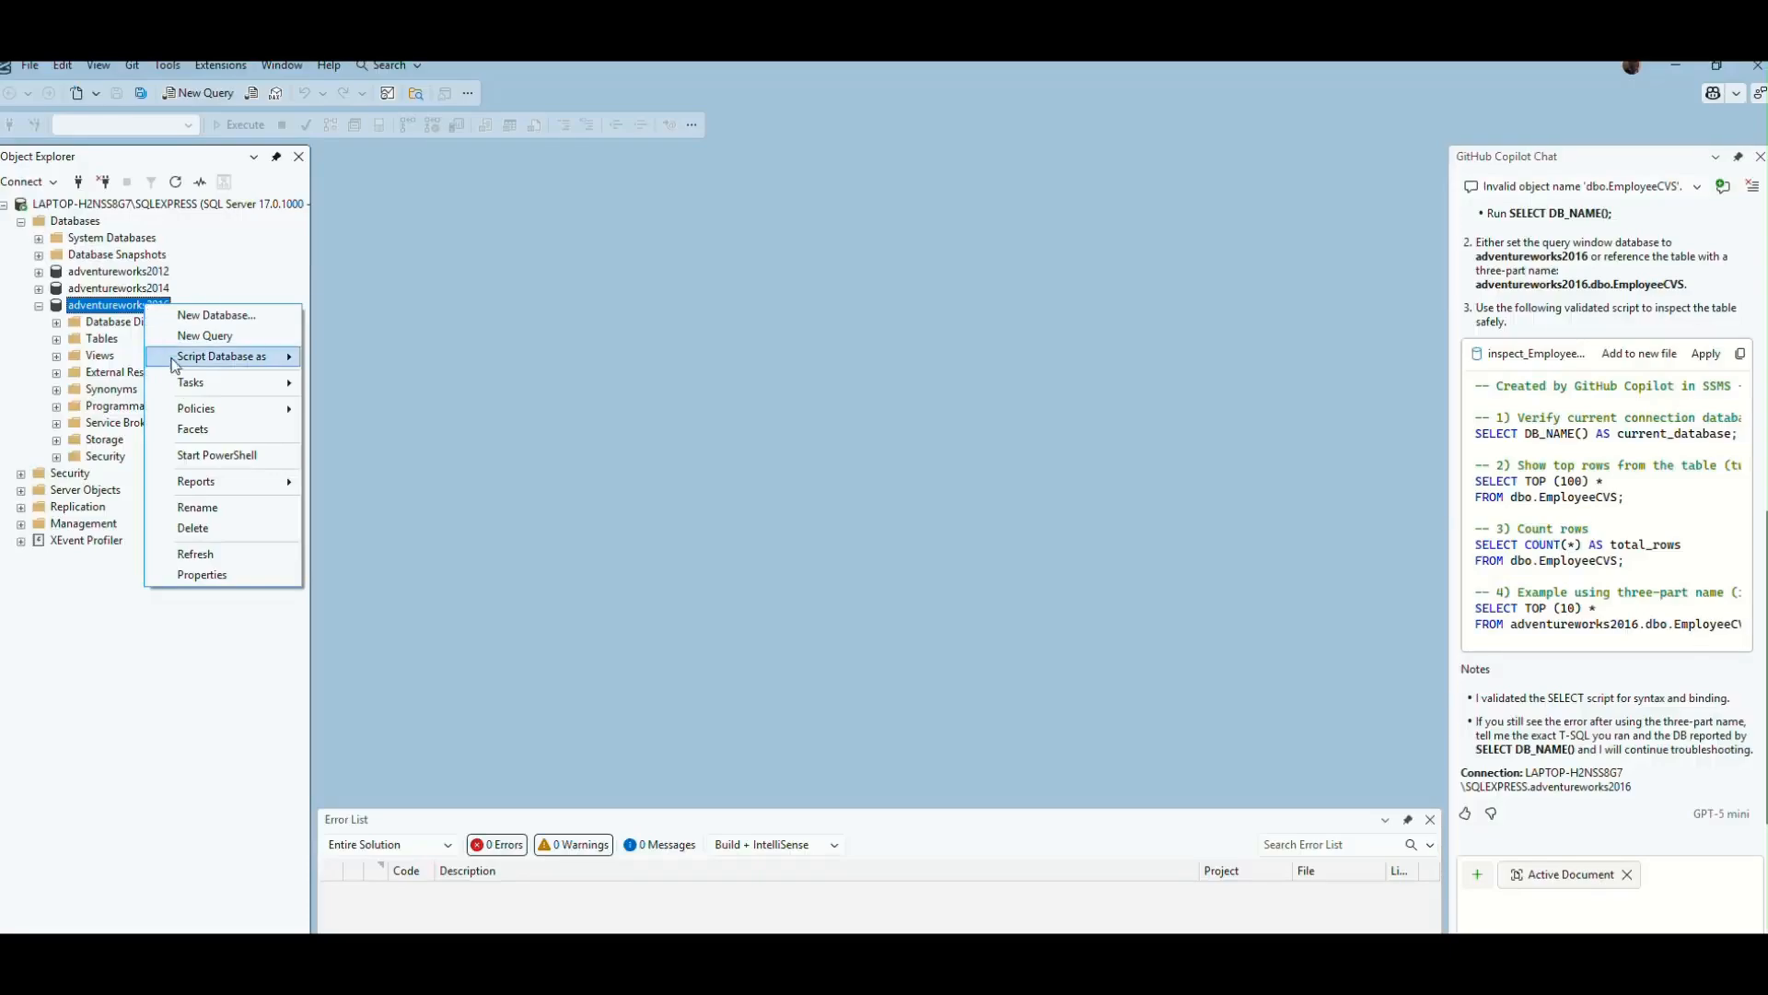
click(194, 383)
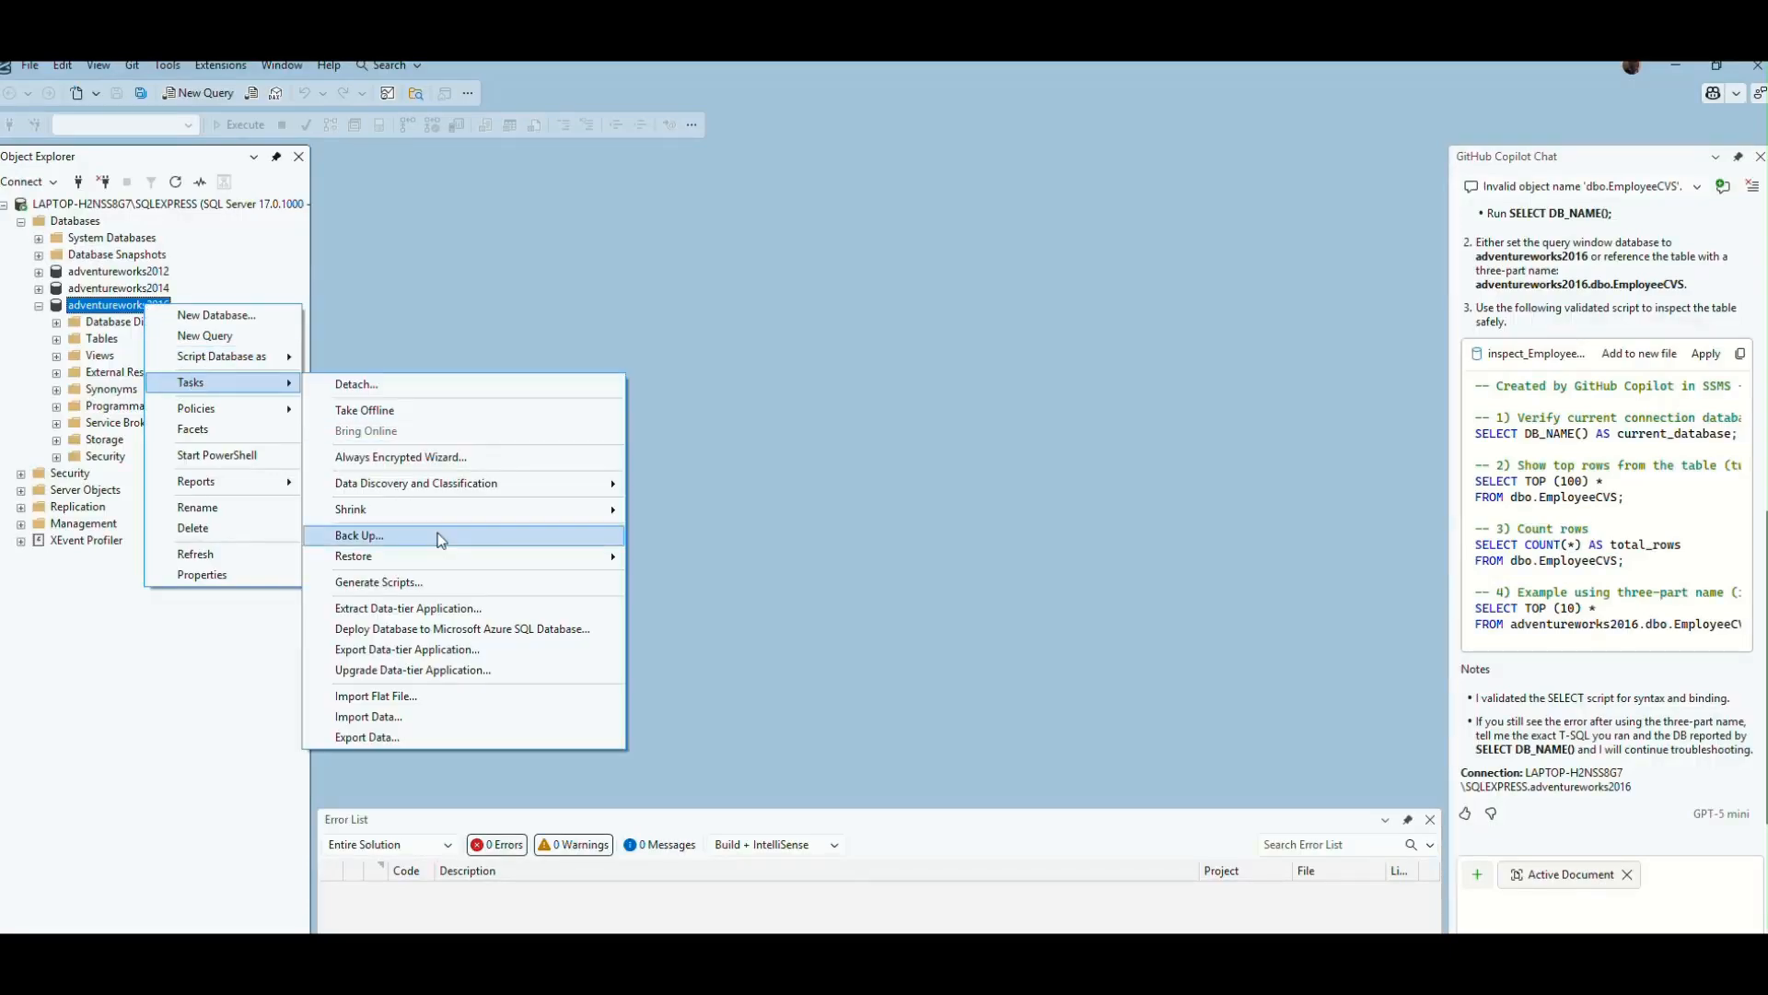
click(407, 699)
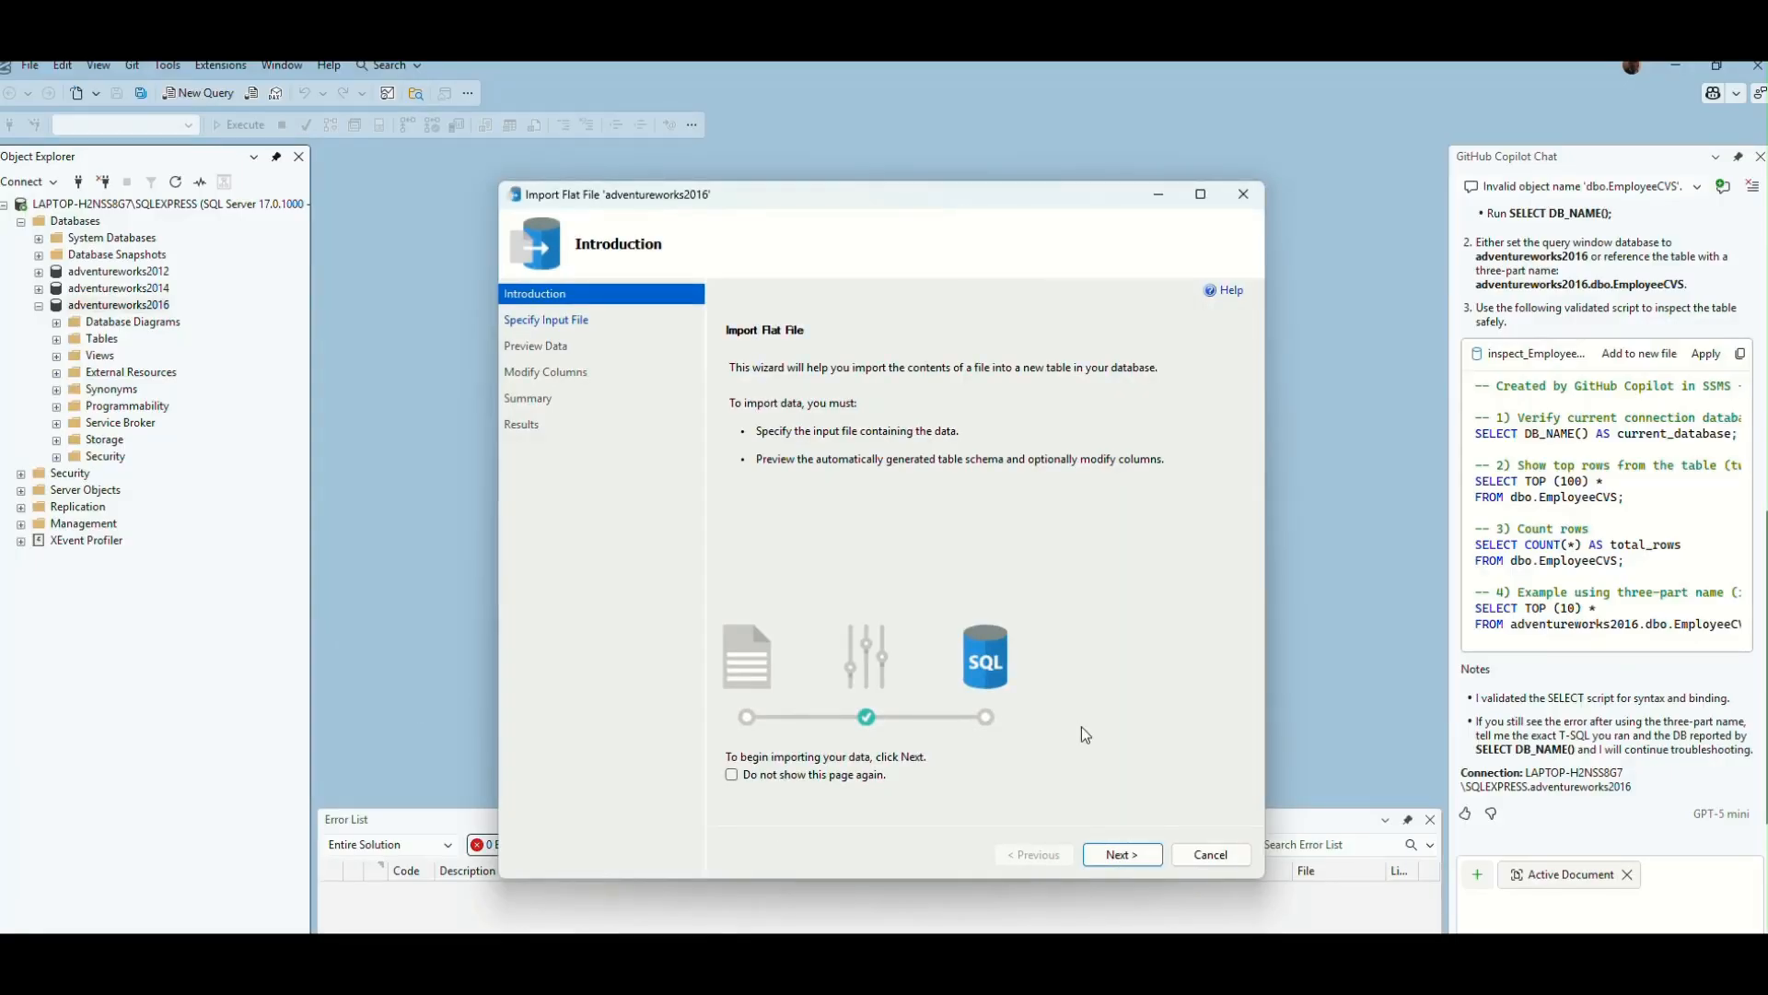
click(1124, 852)
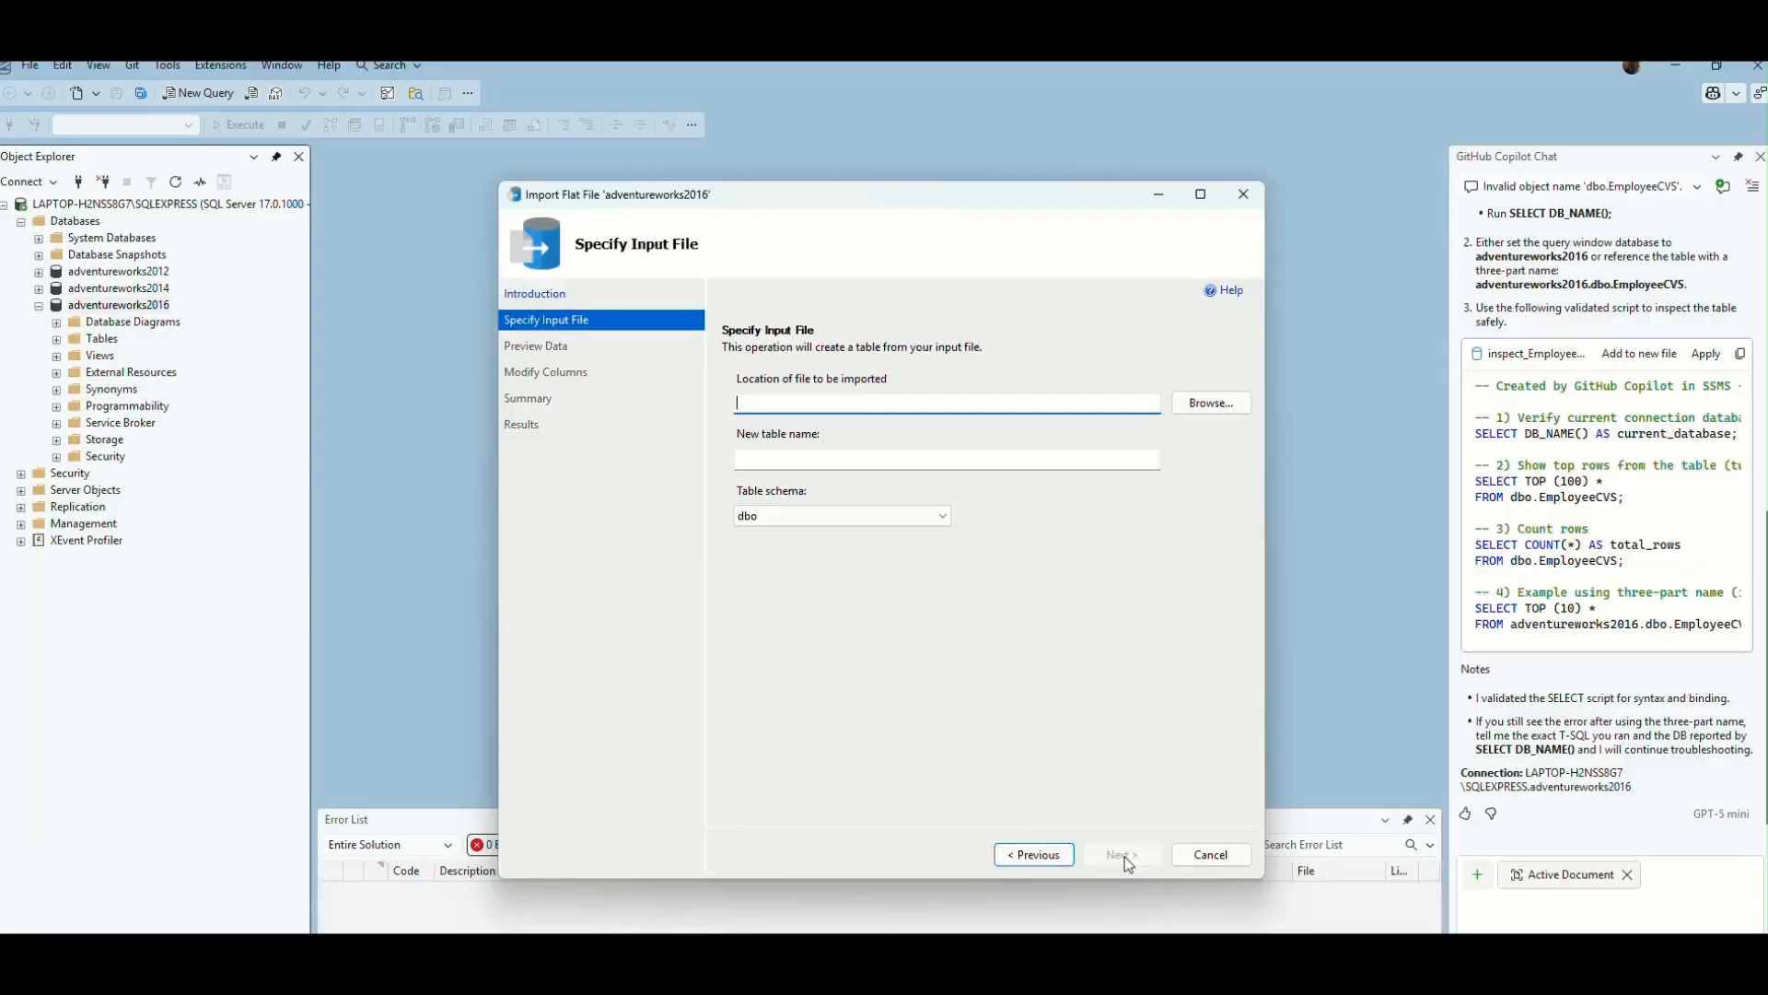
- Choose the Real Estate CSV file in the SQL folder as the file for the import
click(1220, 404)
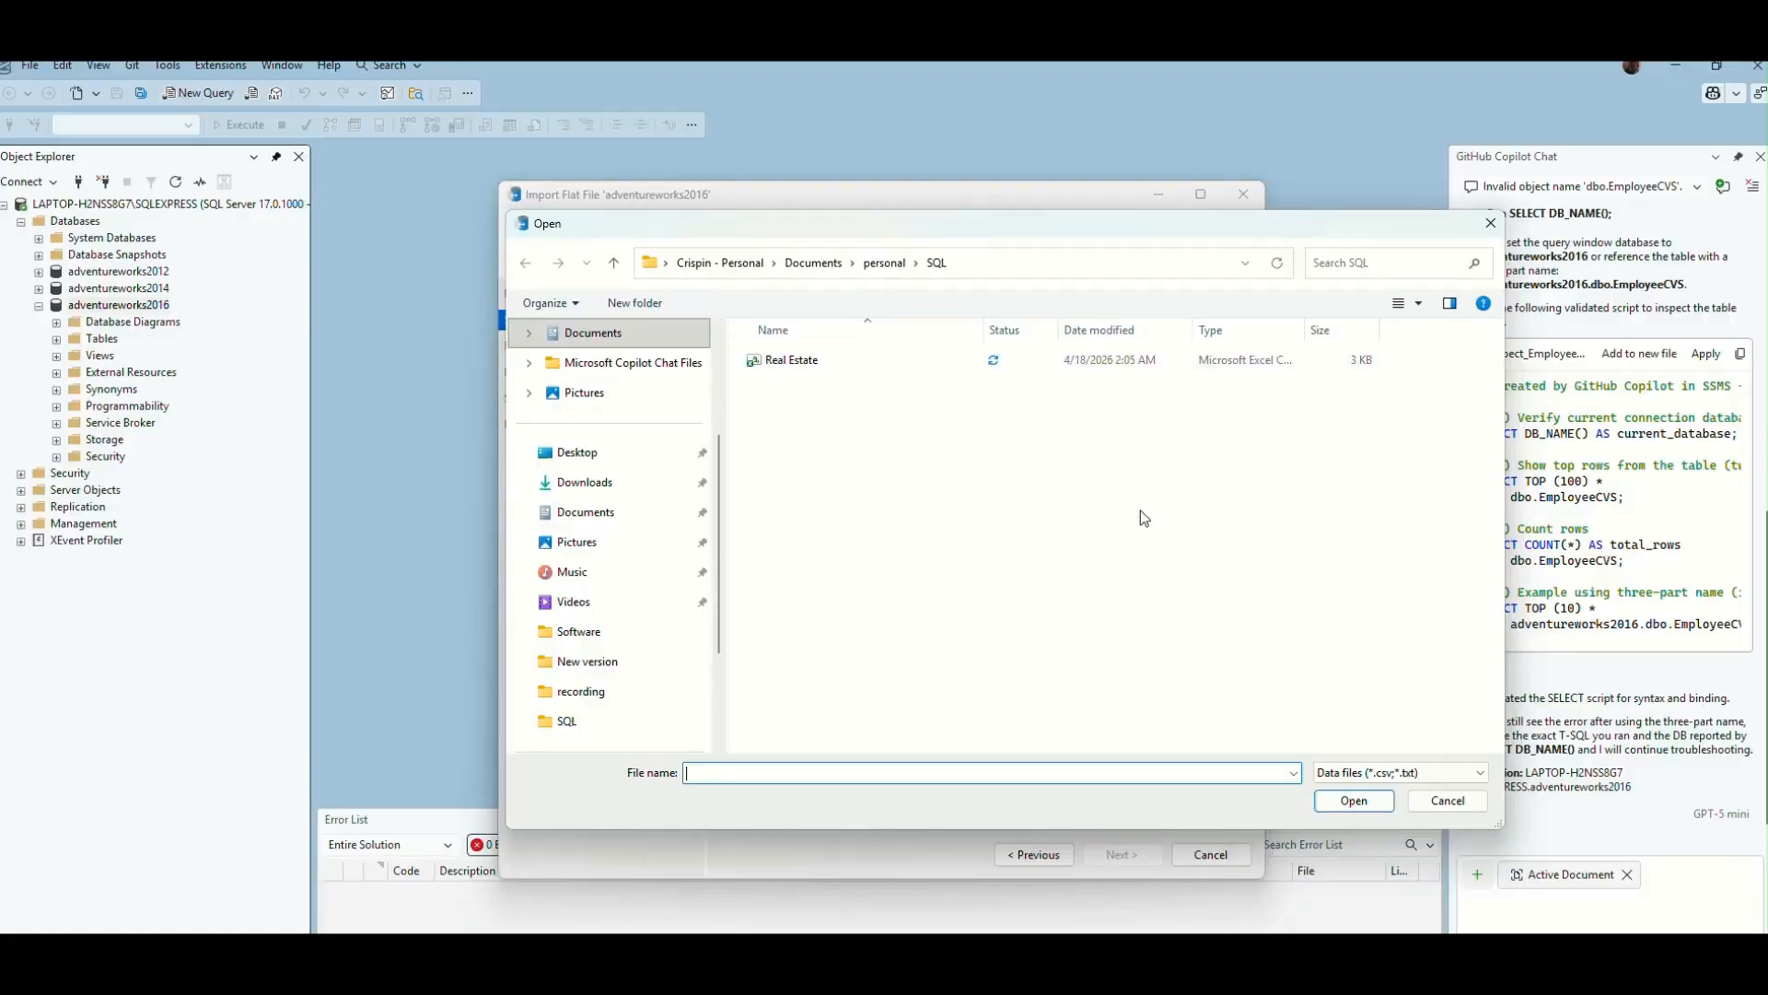
click(840, 366)
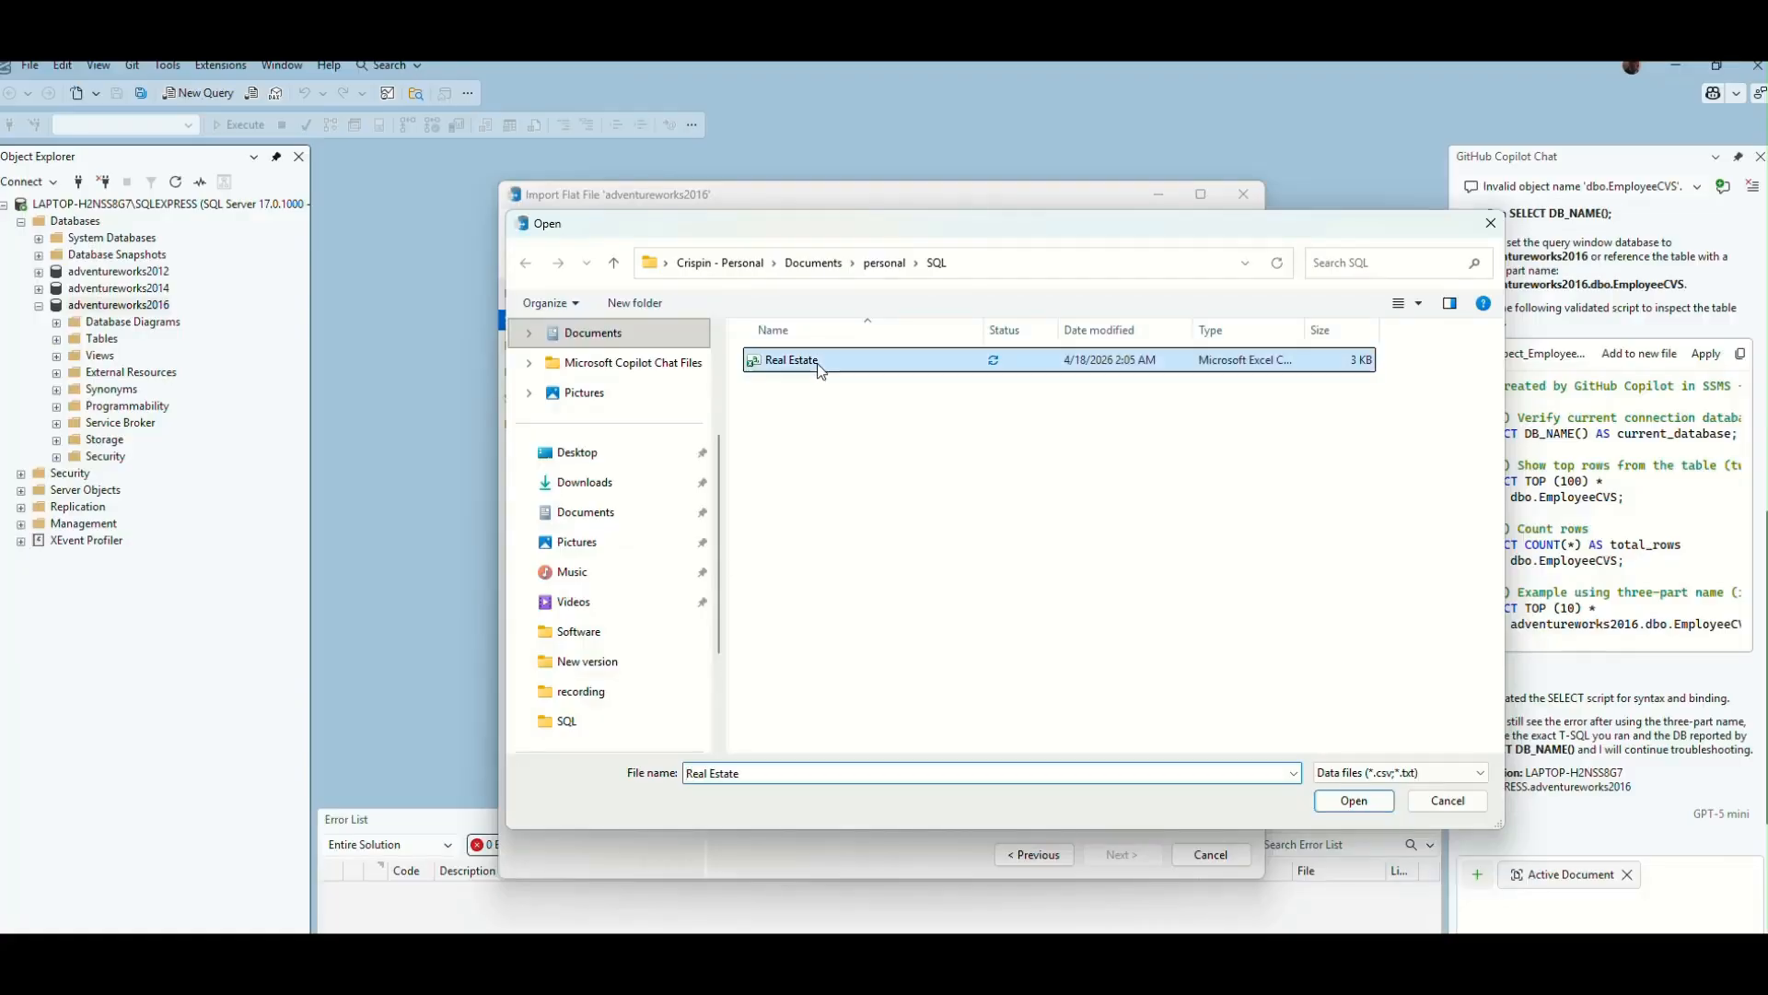
click(1350, 800)
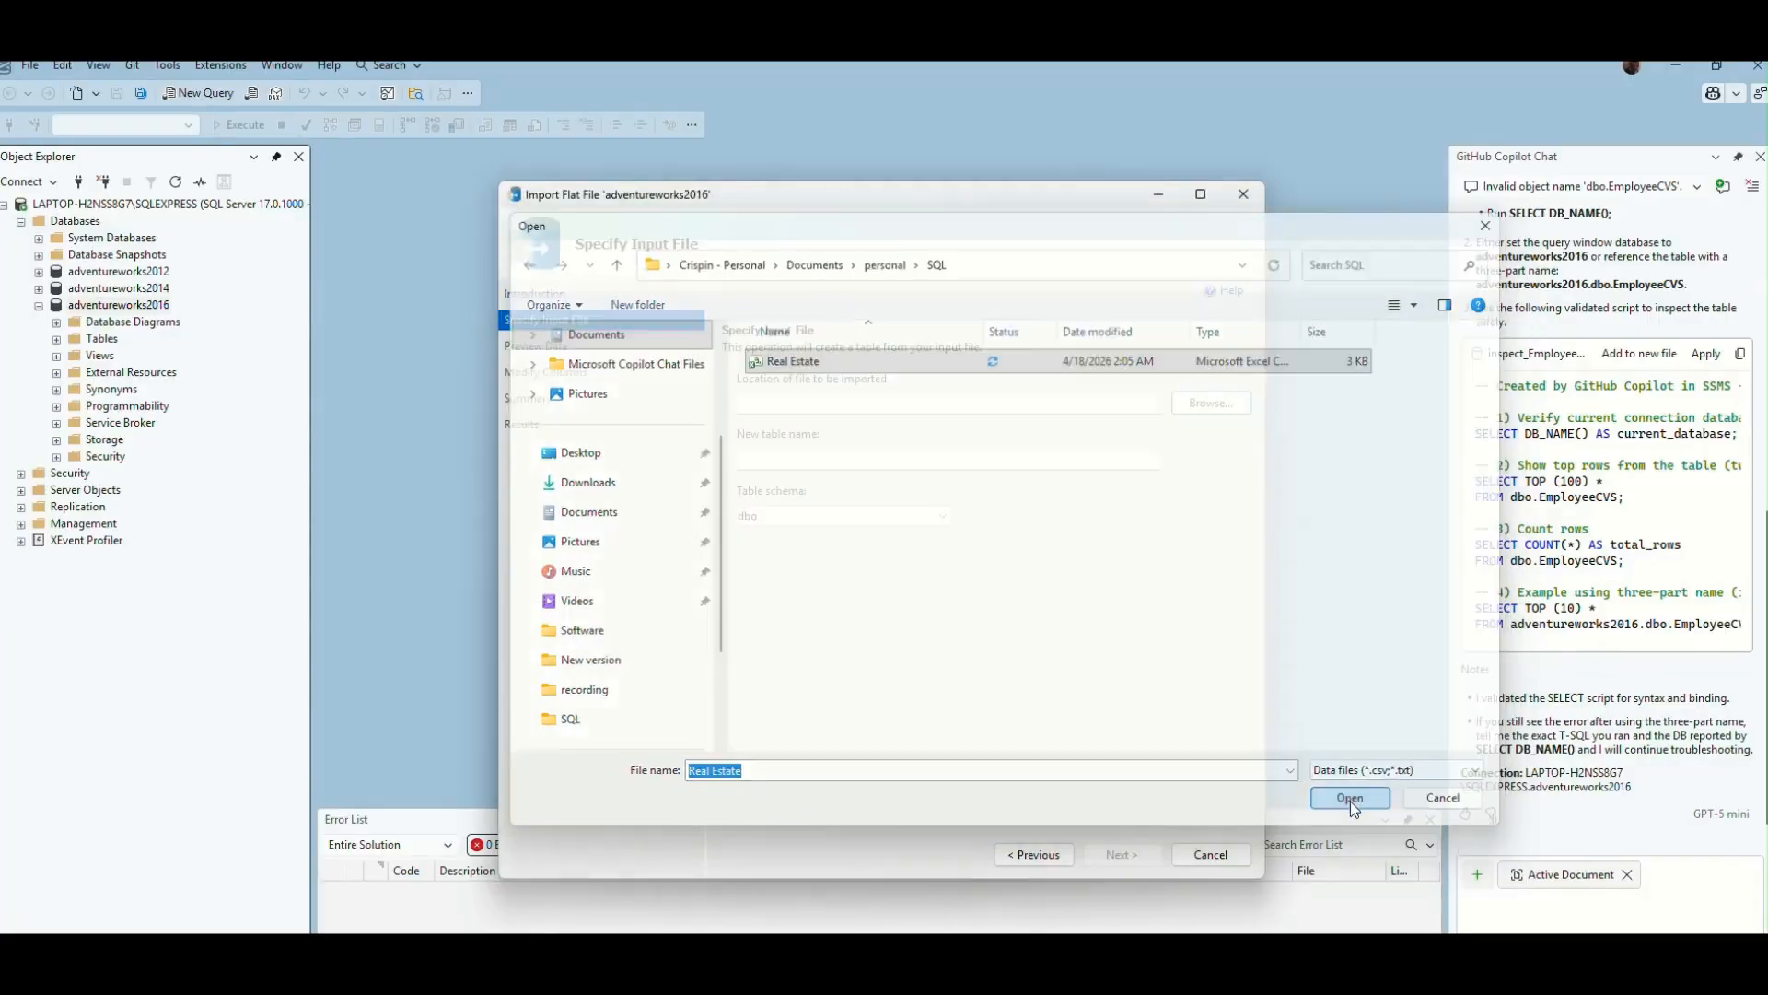
- Try to proceed to the data preview, checking the available table schemas and keeping dbo for the Real Estate table
click(1120, 856)
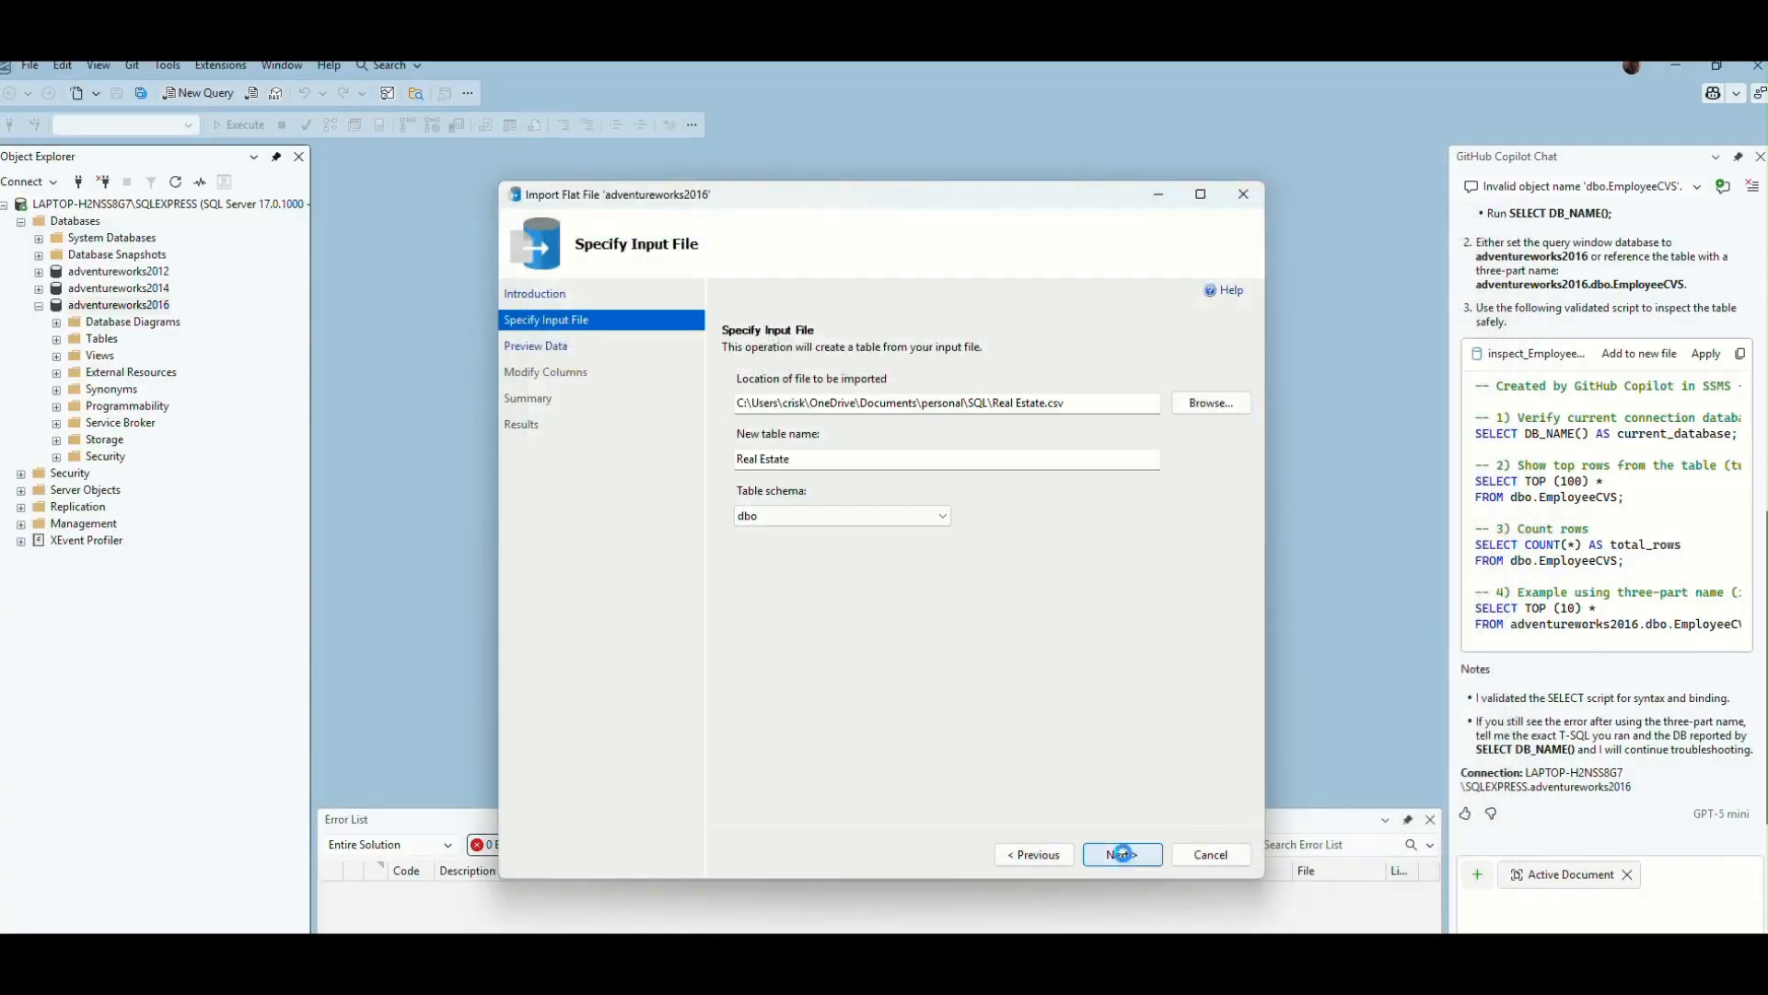
click(1162, 579)
click(940, 520)
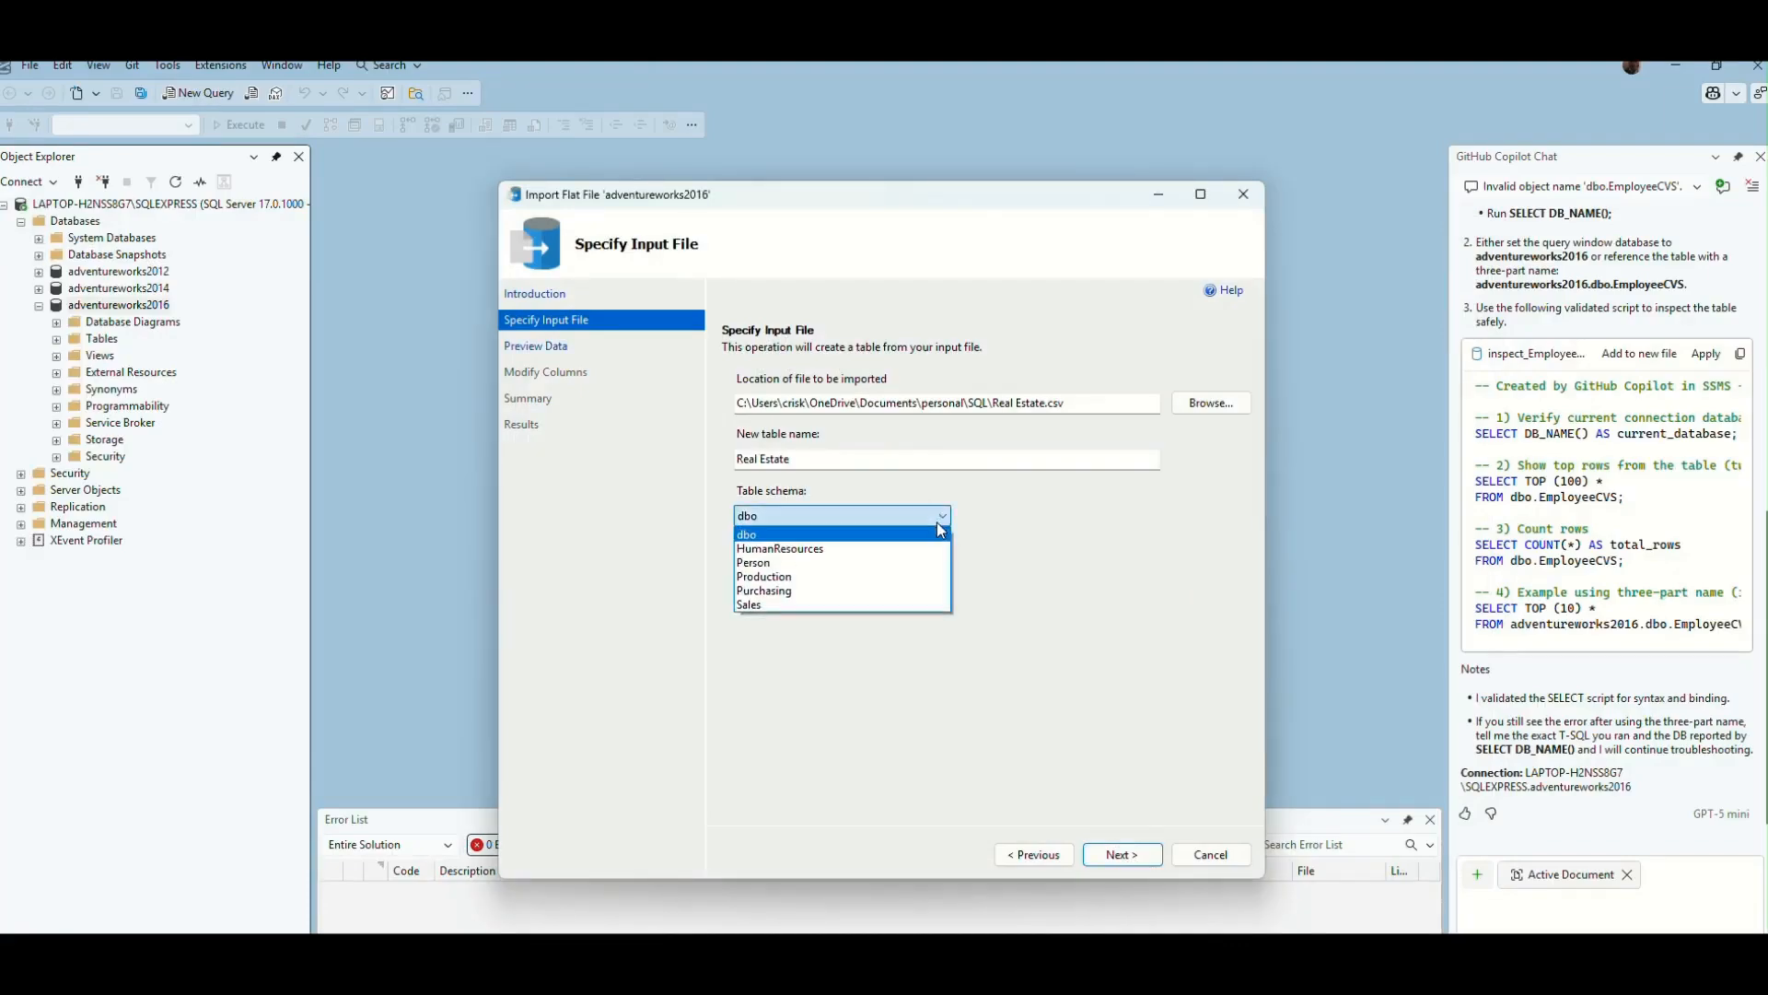
click(985, 533)
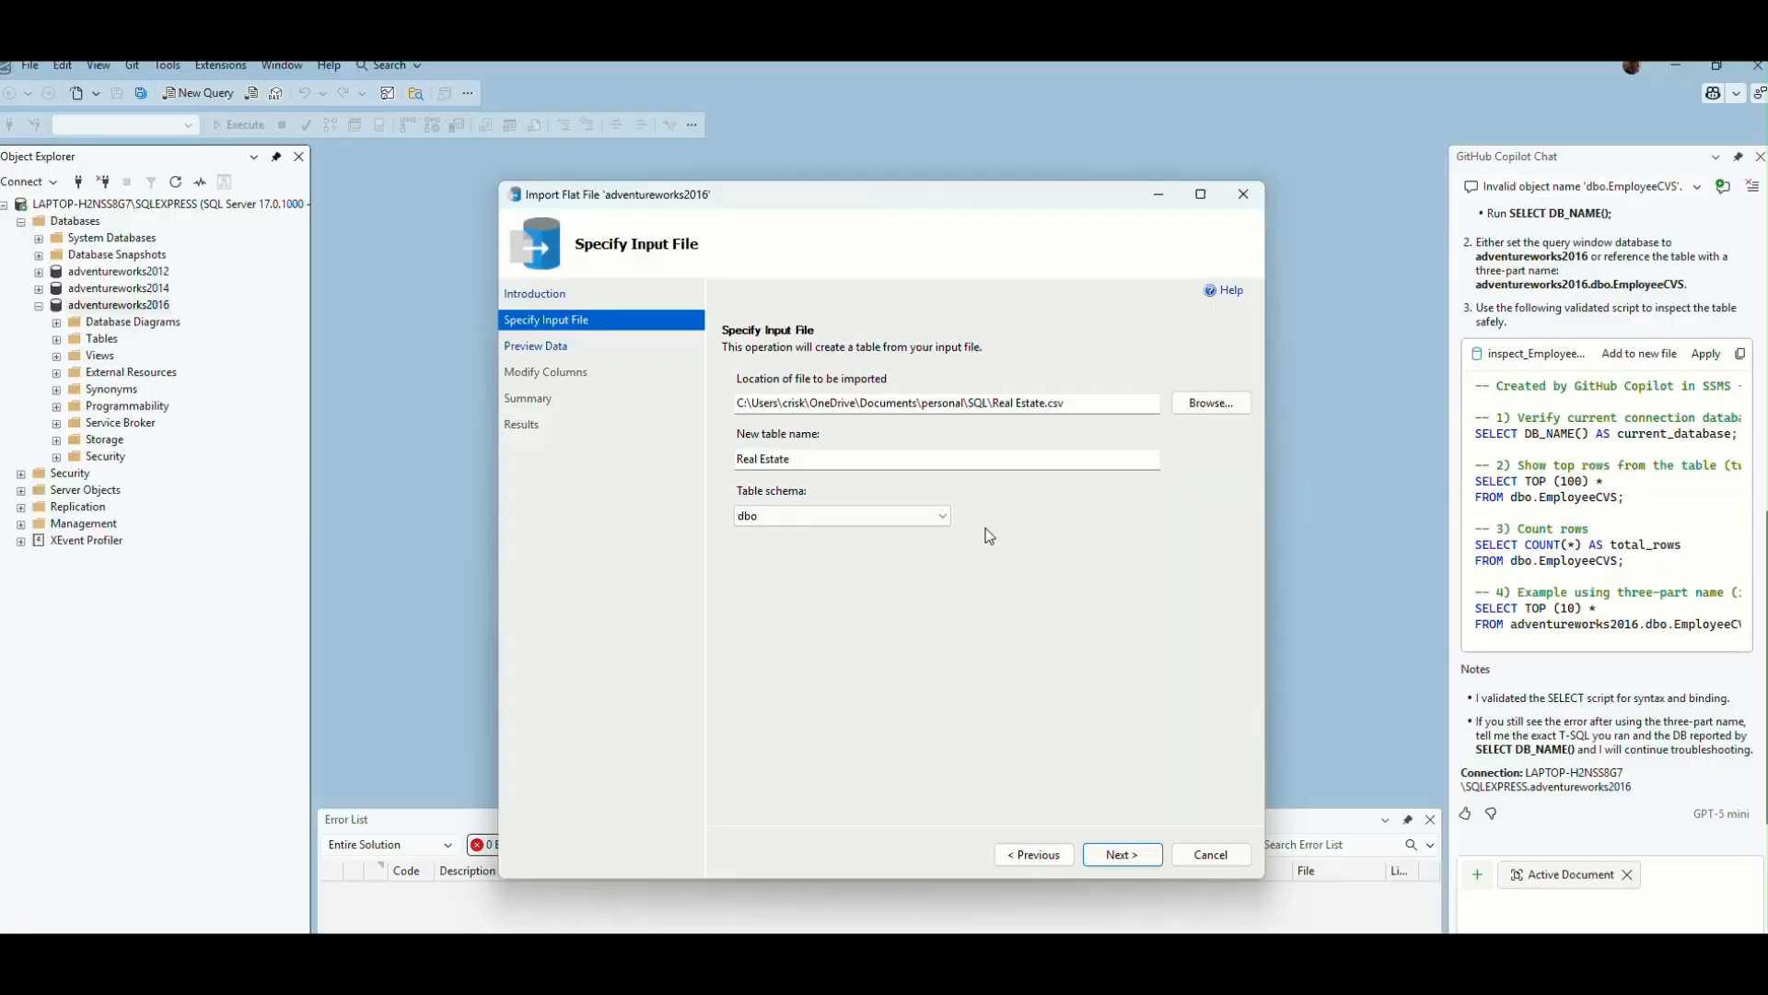
click(1129, 855)
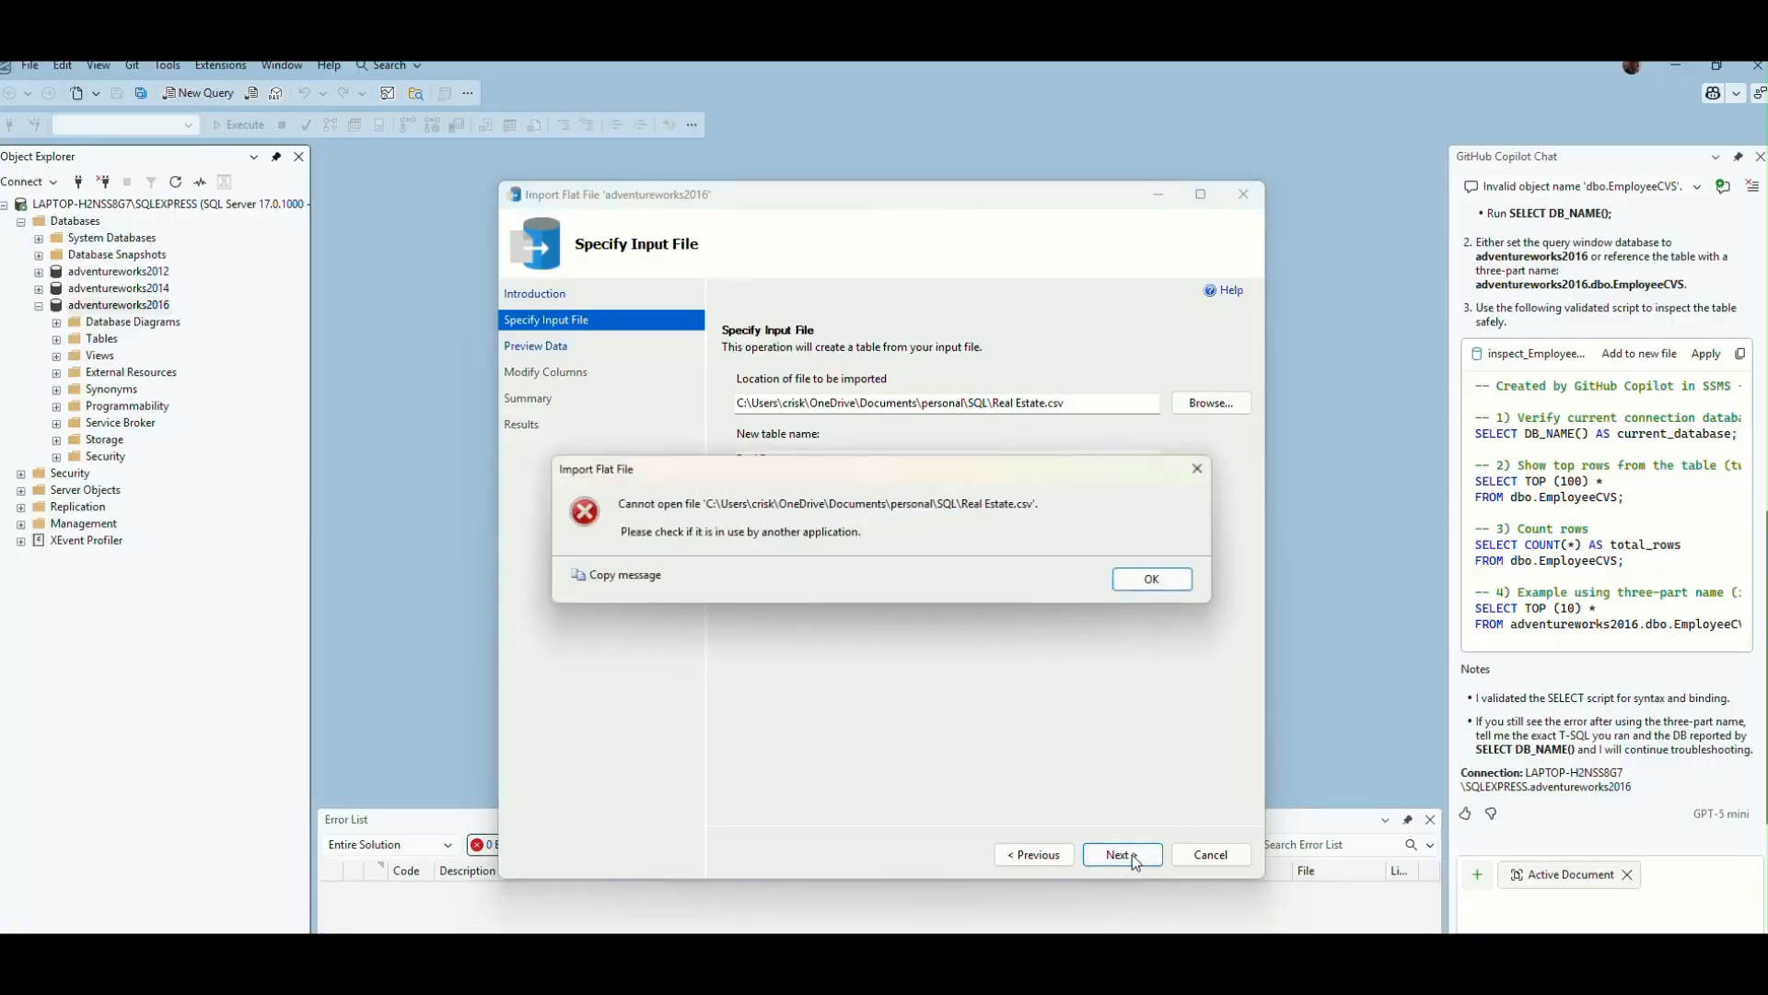
click(1180, 588)
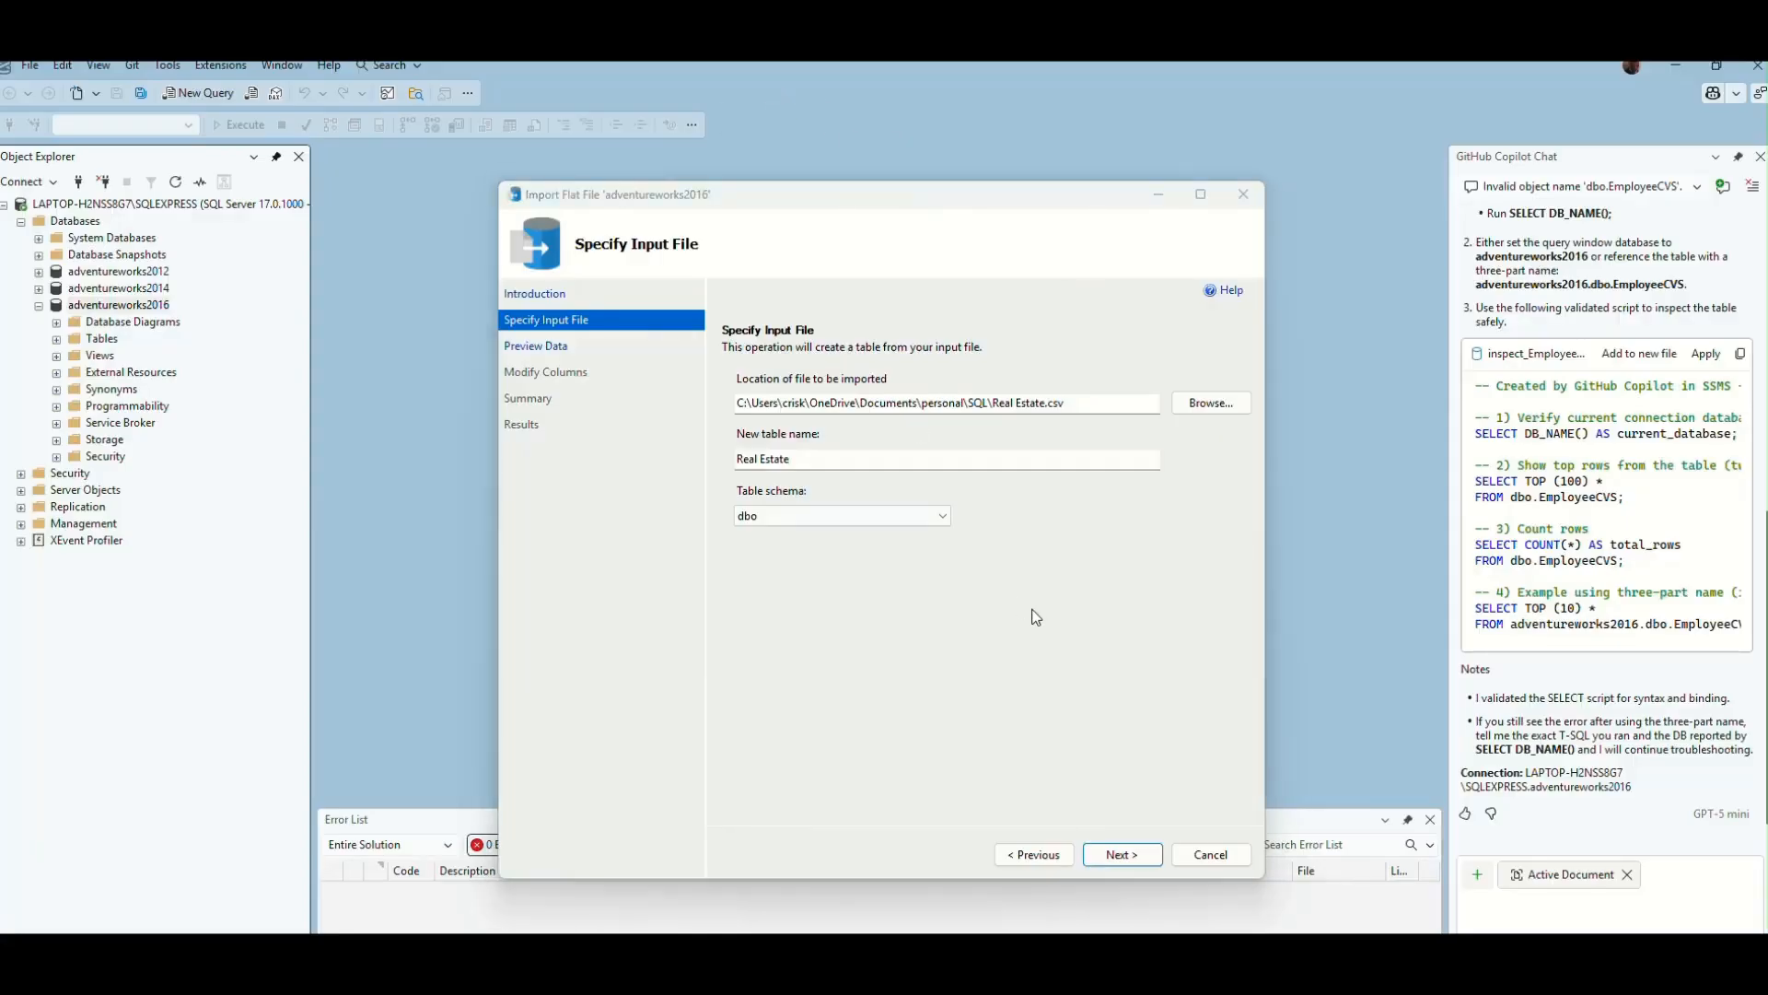
- Complete the import into dbo.Real Estate with the generated column definitions, and expand the list of tables in adventureworks2016
click(1135, 856)
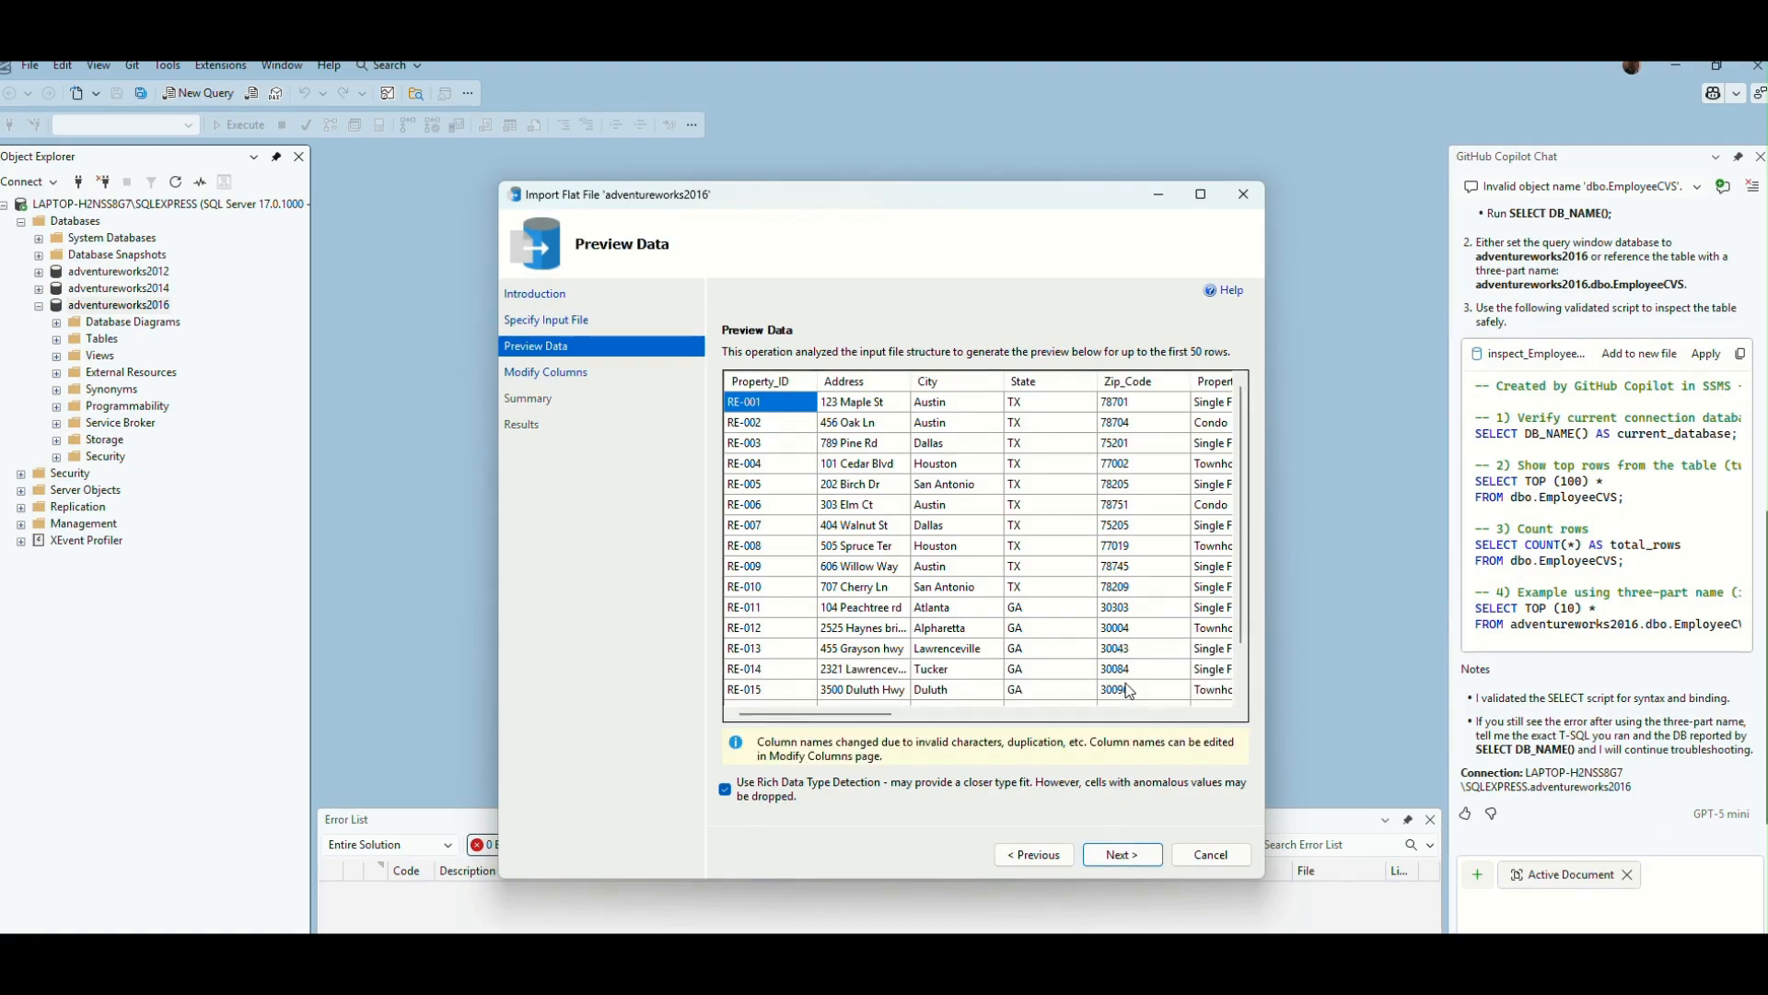
click(1135, 858)
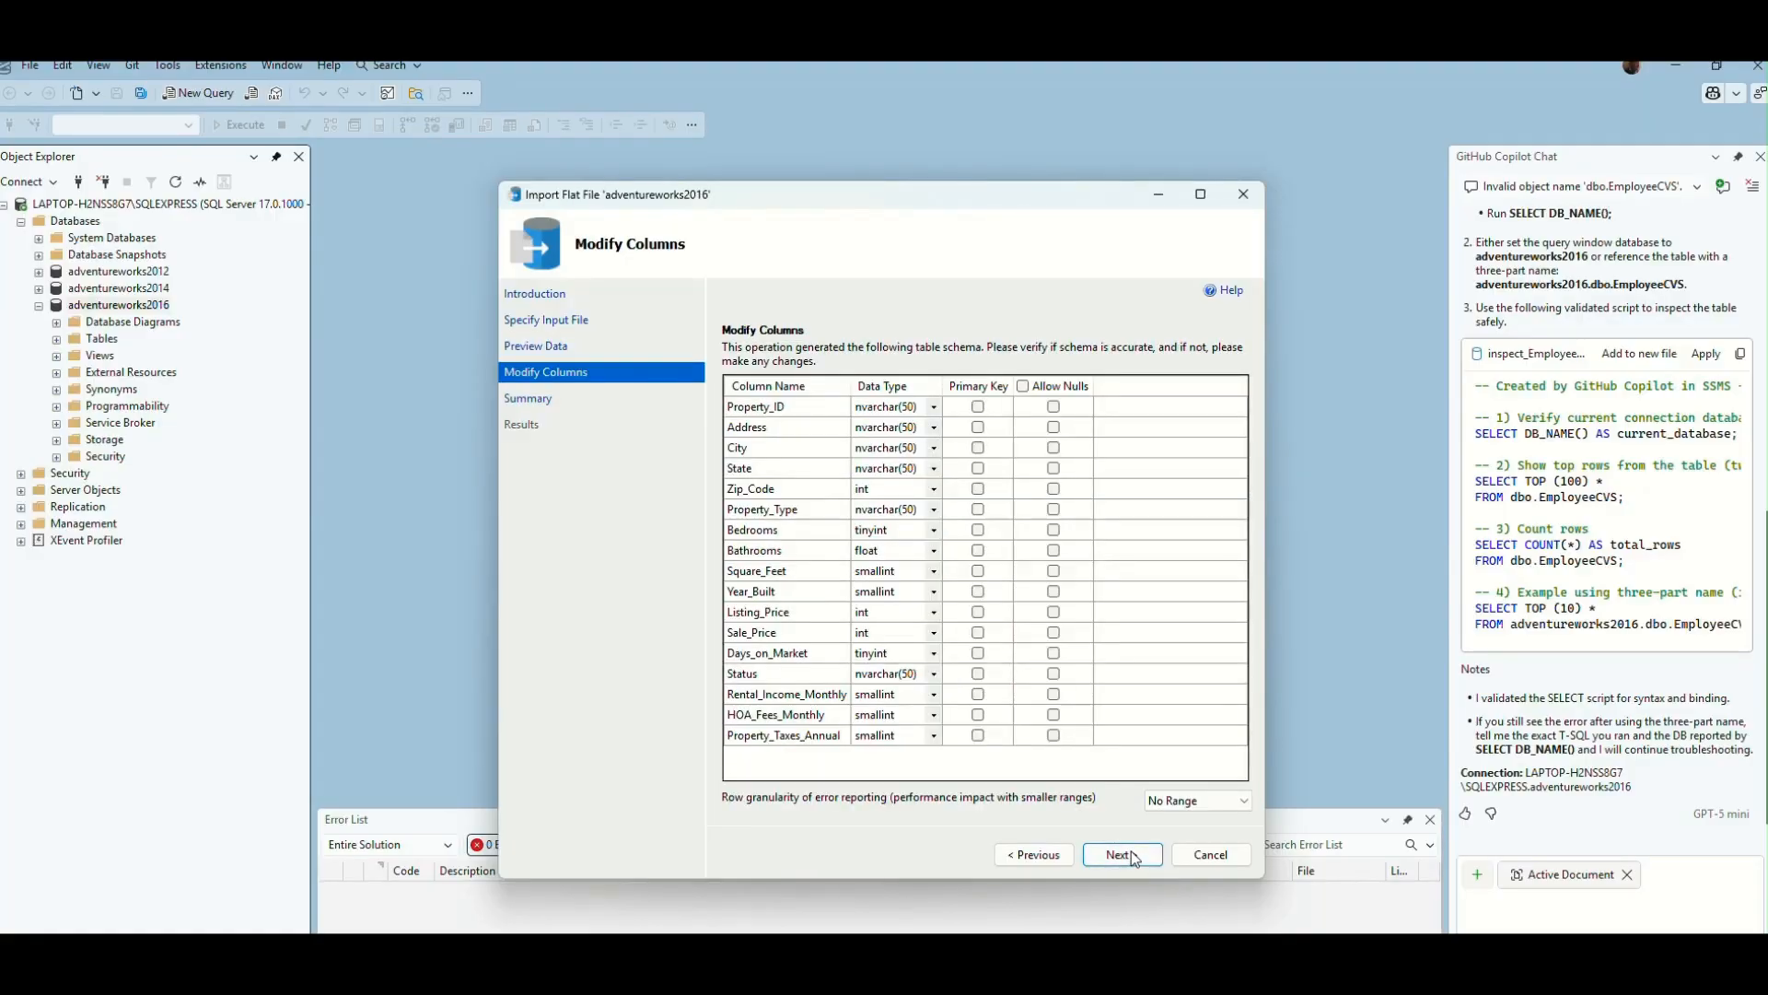
click(1135, 858)
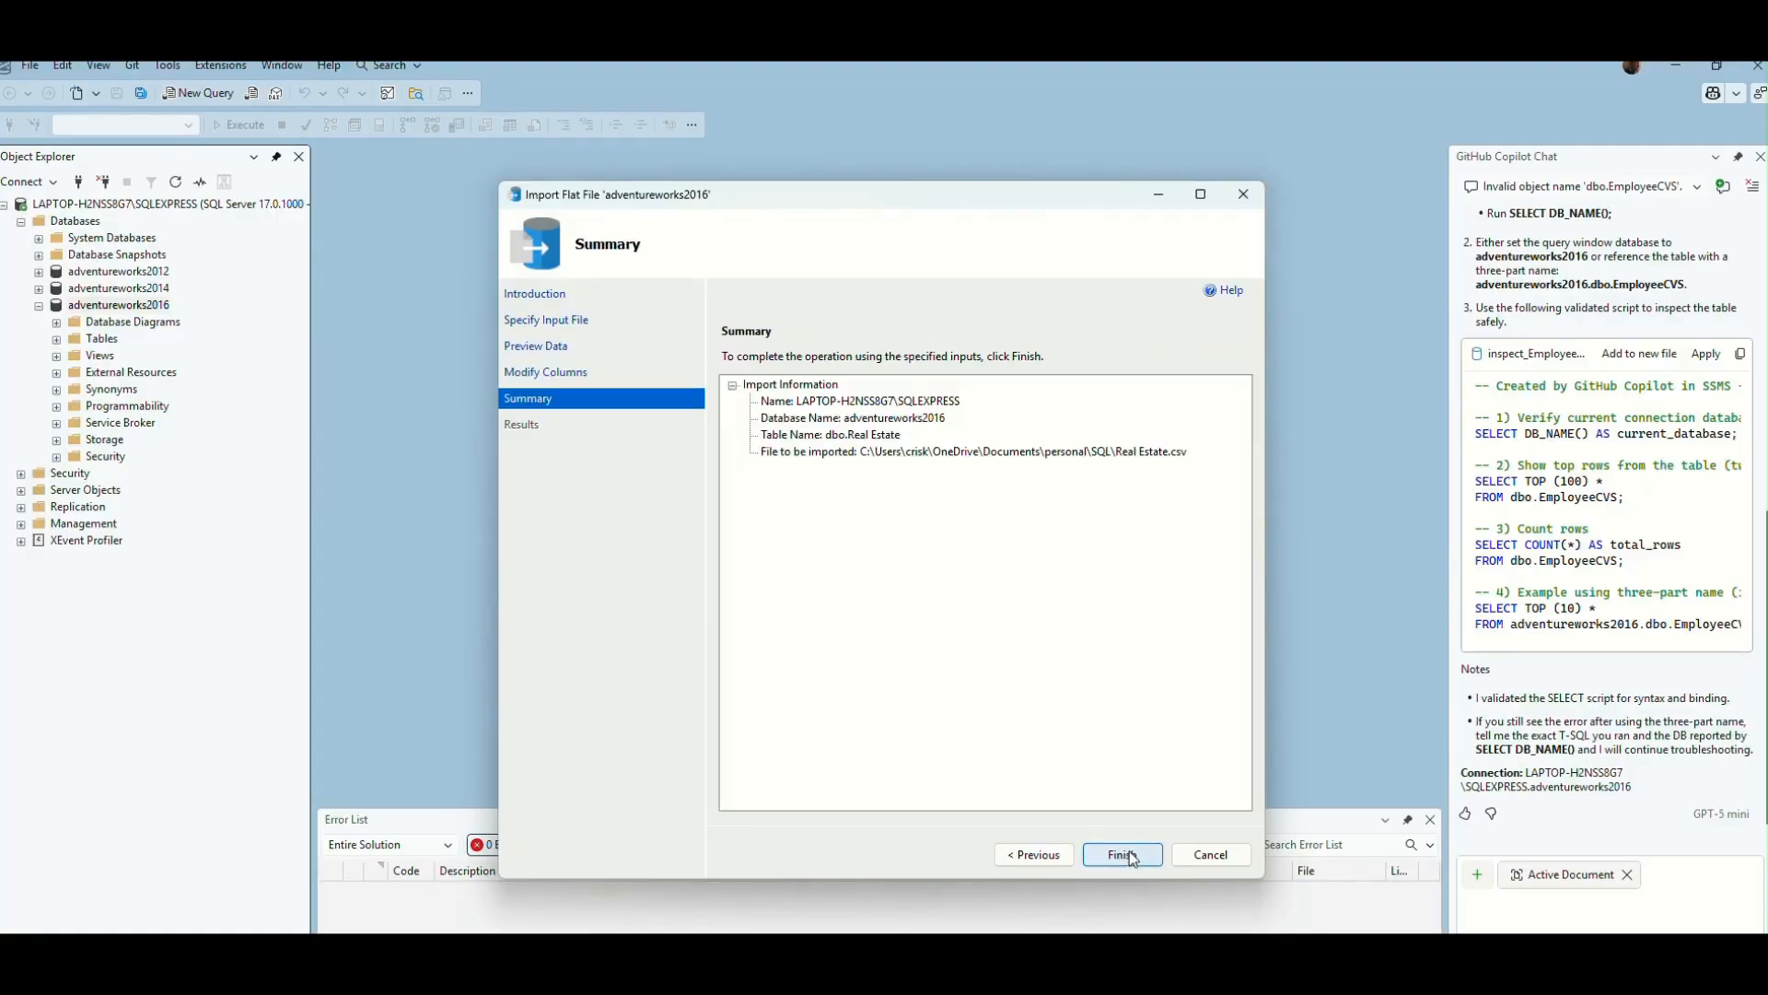
click(1123, 855)
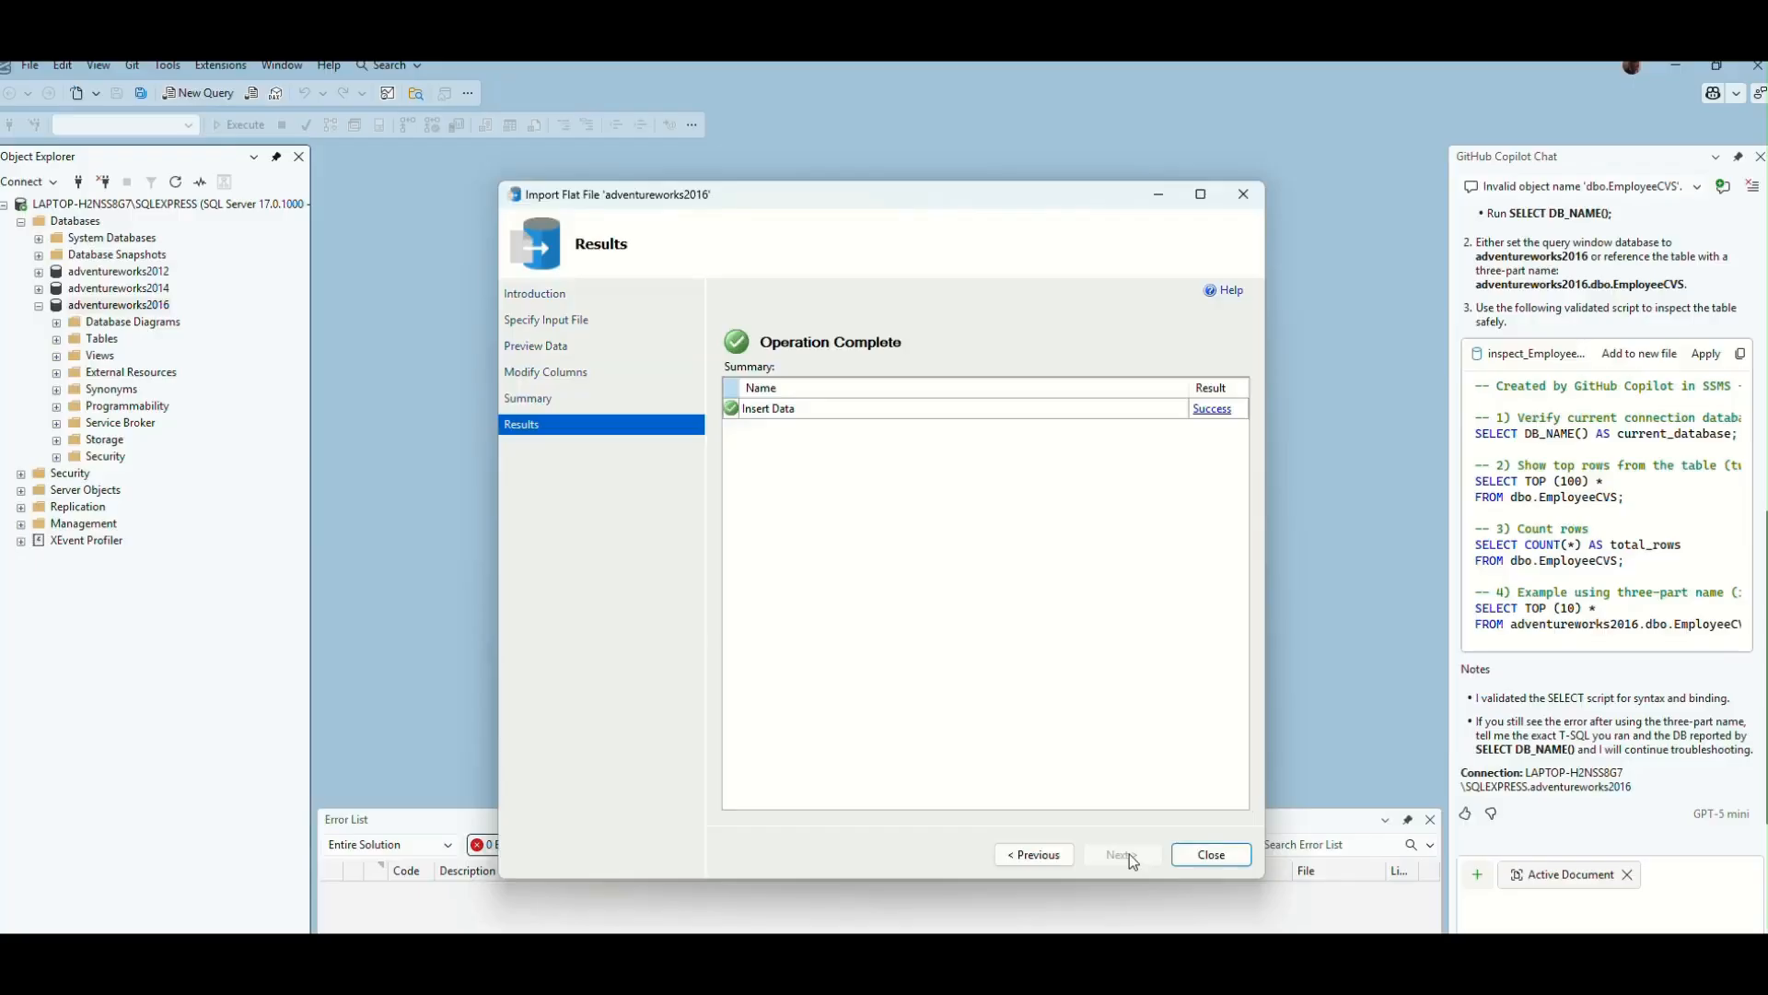
click(1209, 857)
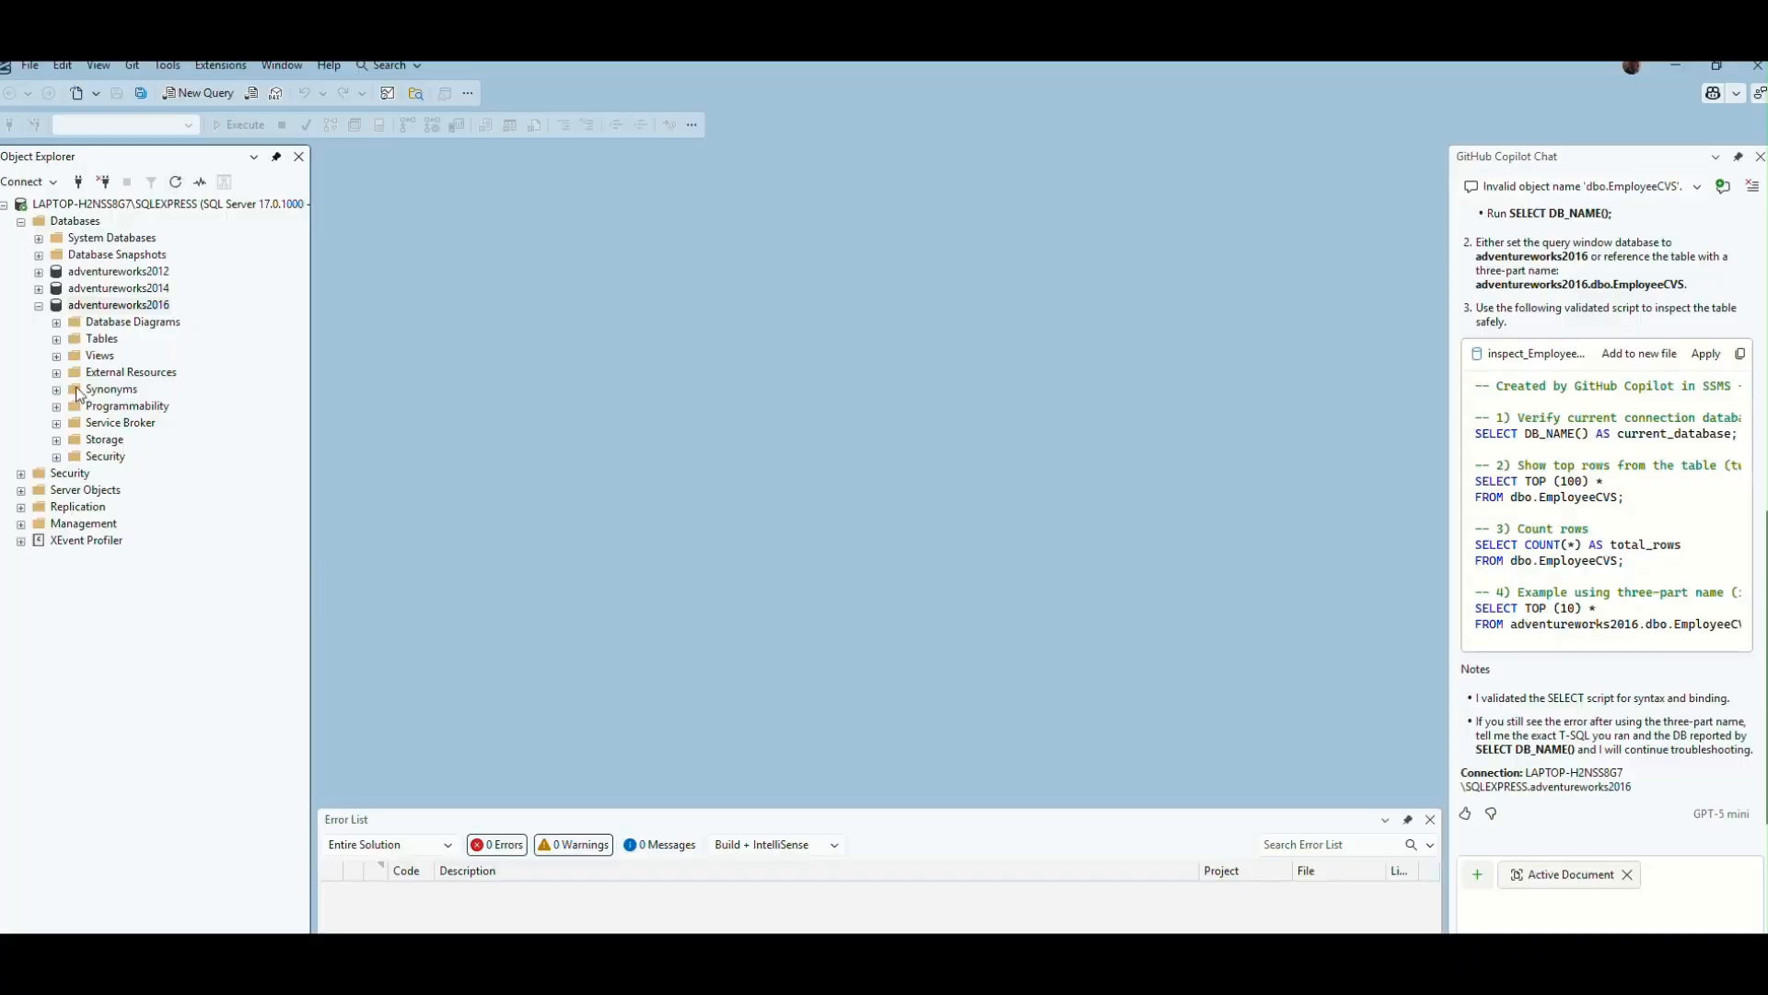
click(57, 342)
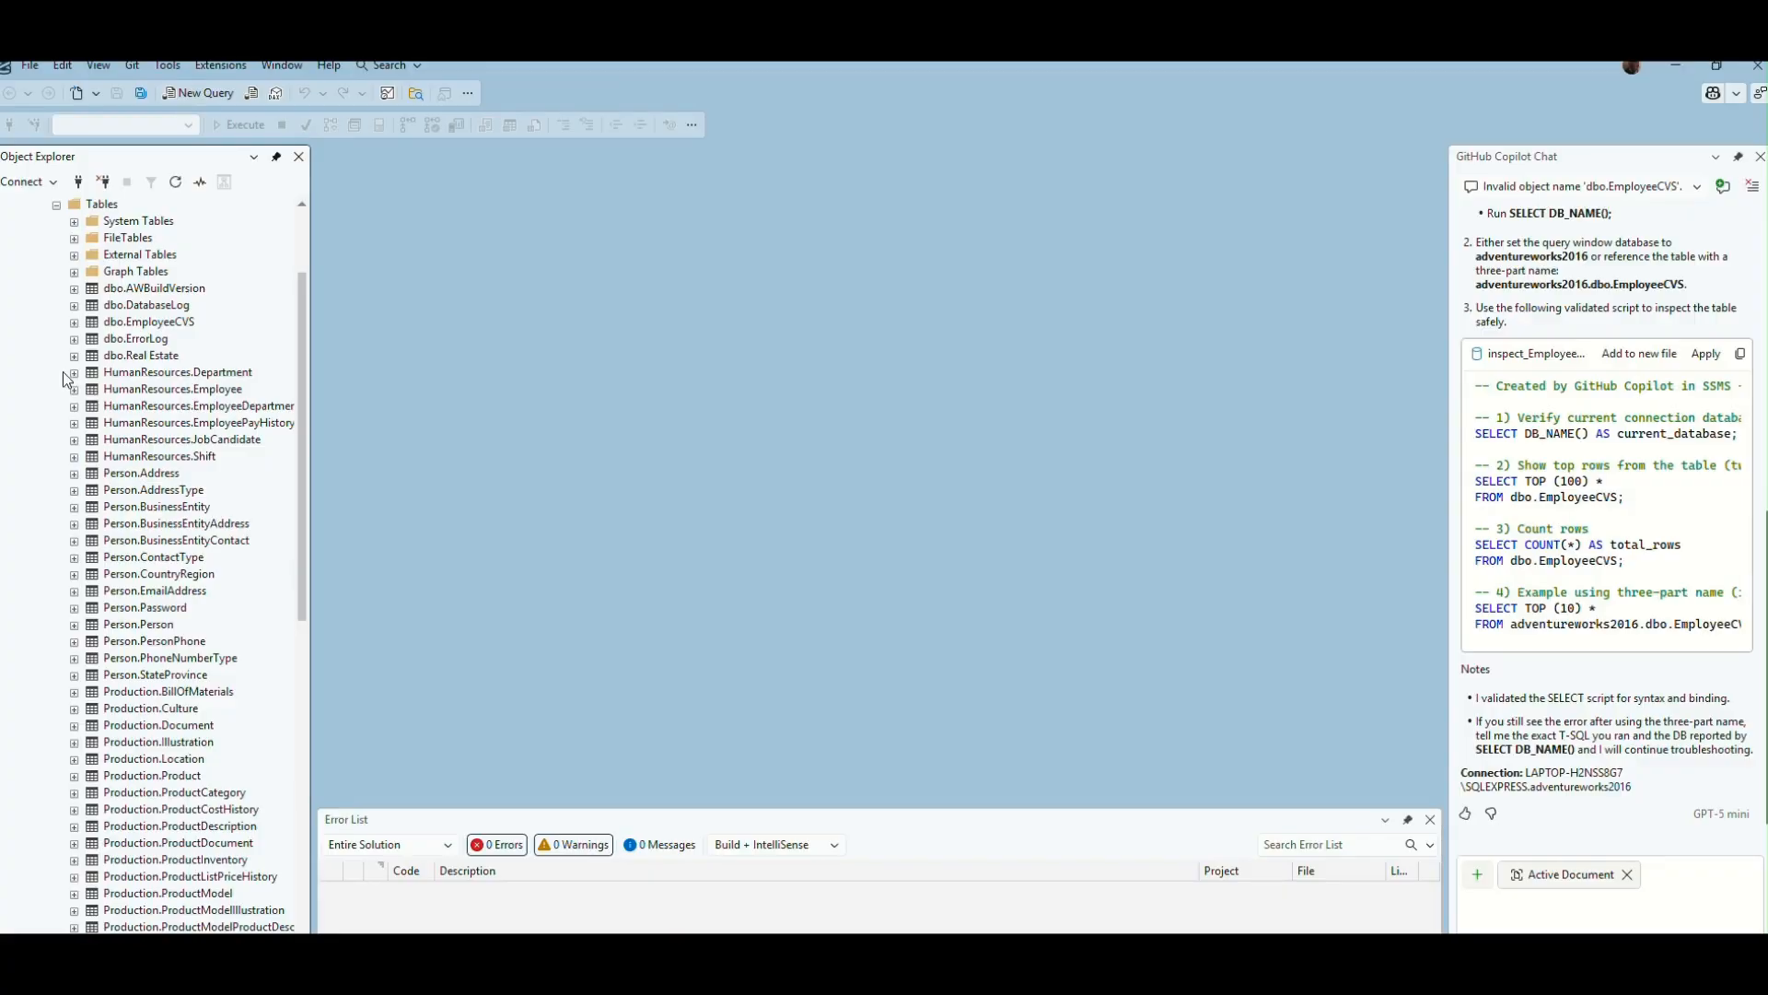
- Query the top 1000 rows of the dbo.Real Estate table, and open a new blank query in adventureworks2016
click(139, 358)
right_click(140, 359)
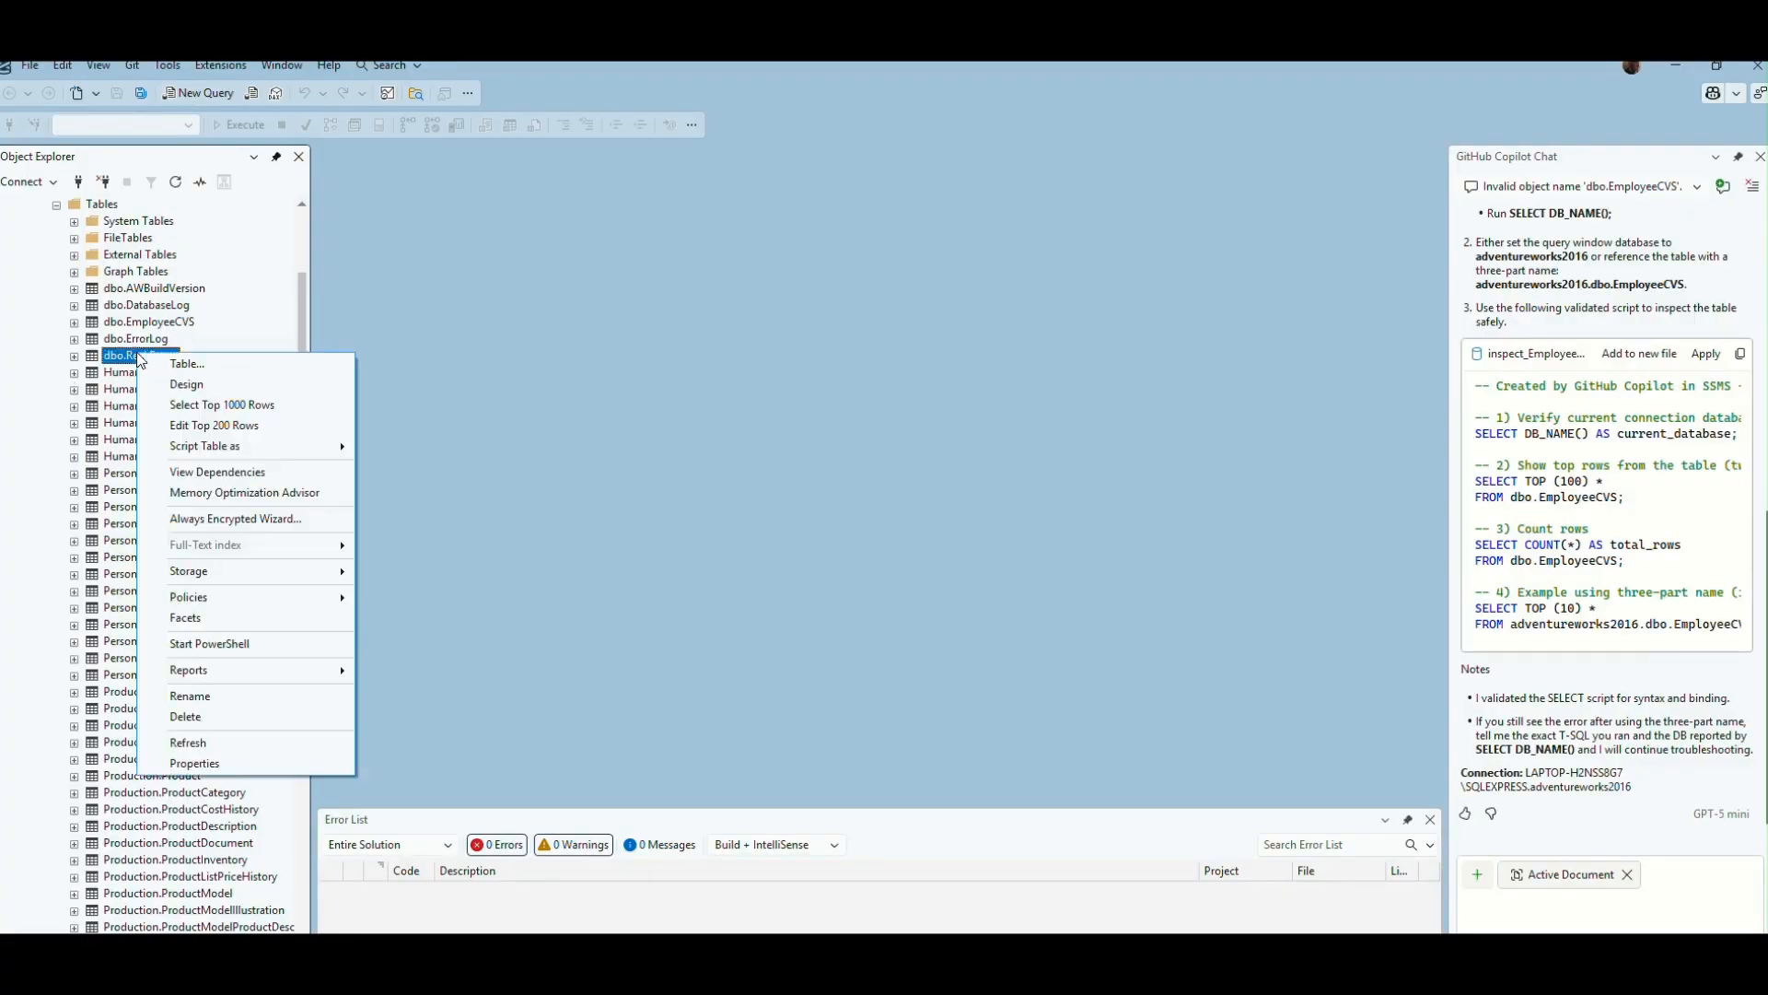
click(178, 409)
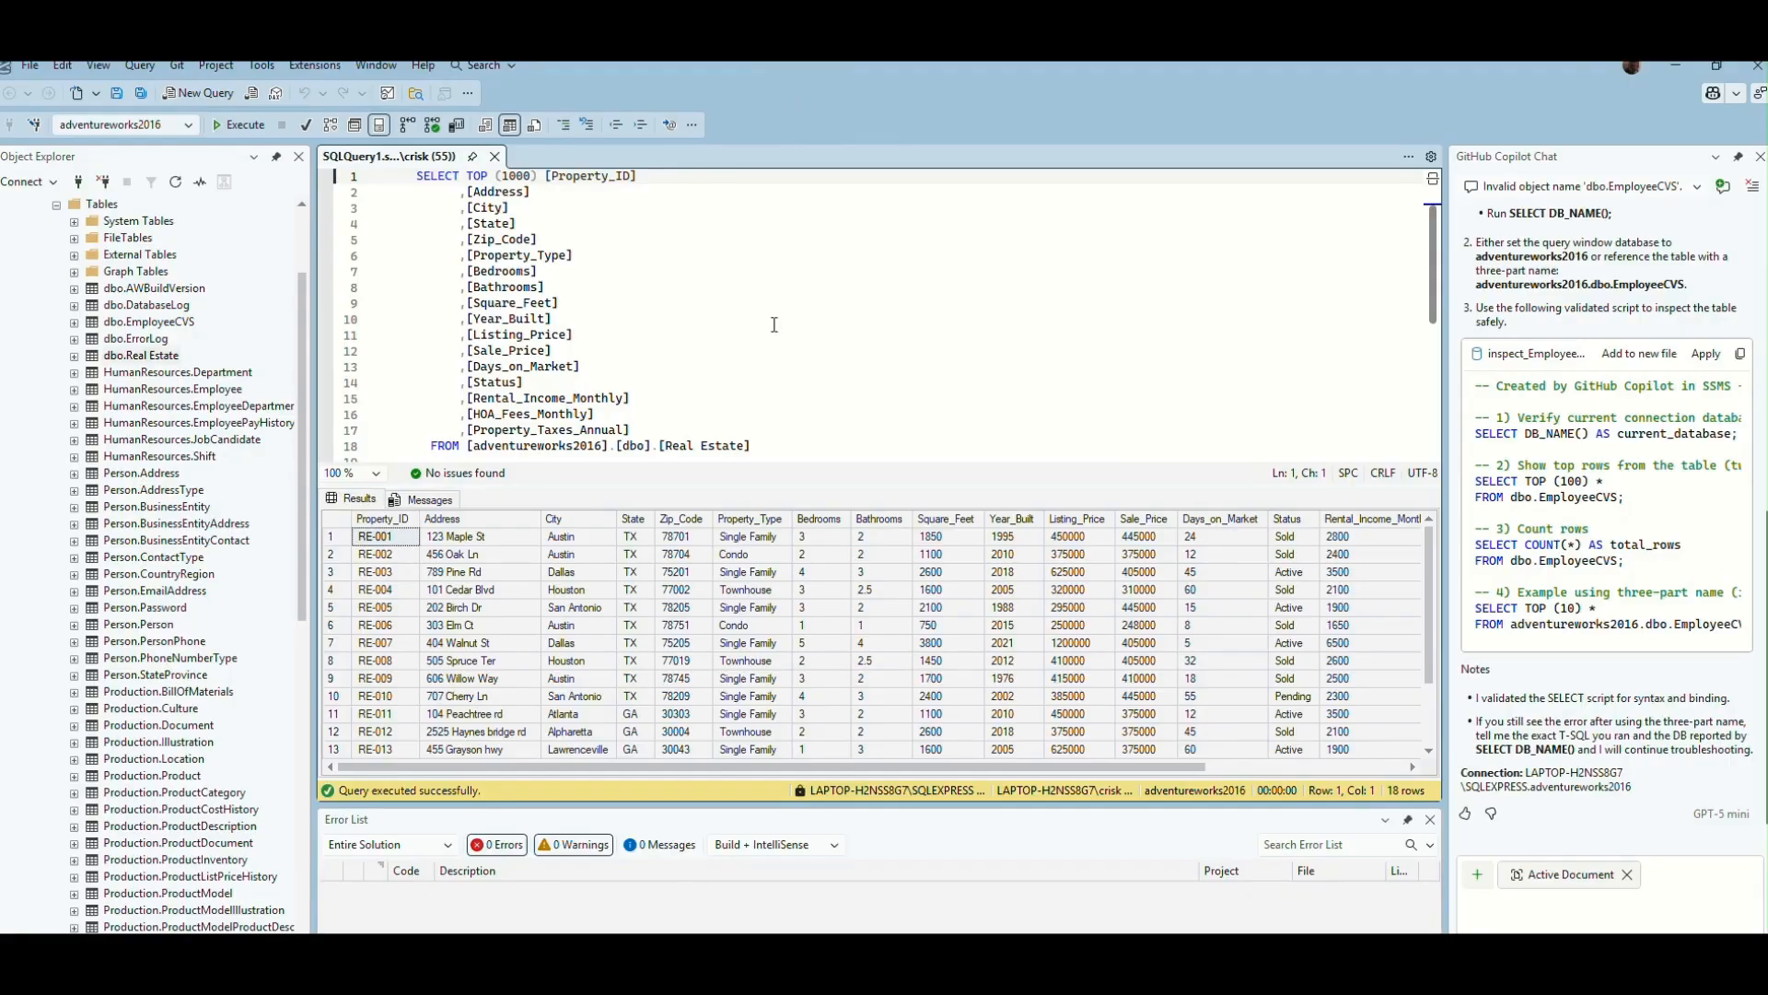
click(201, 93)
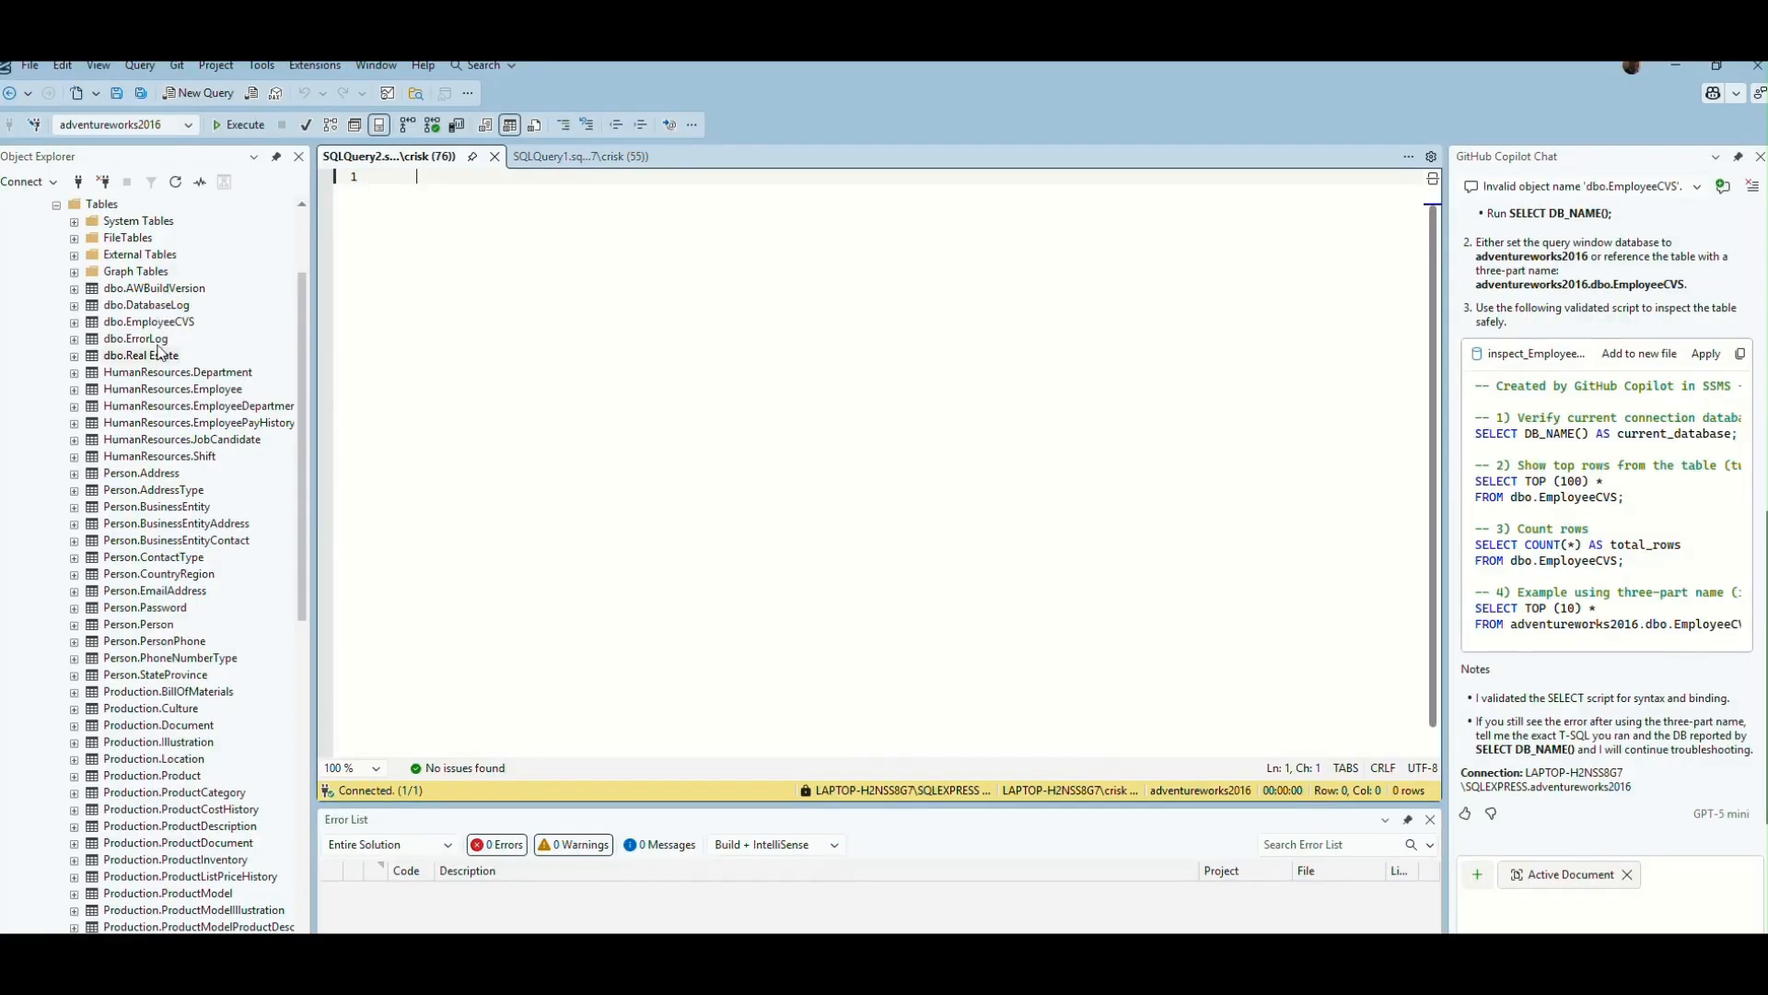
drag(162, 357, 484, 315)
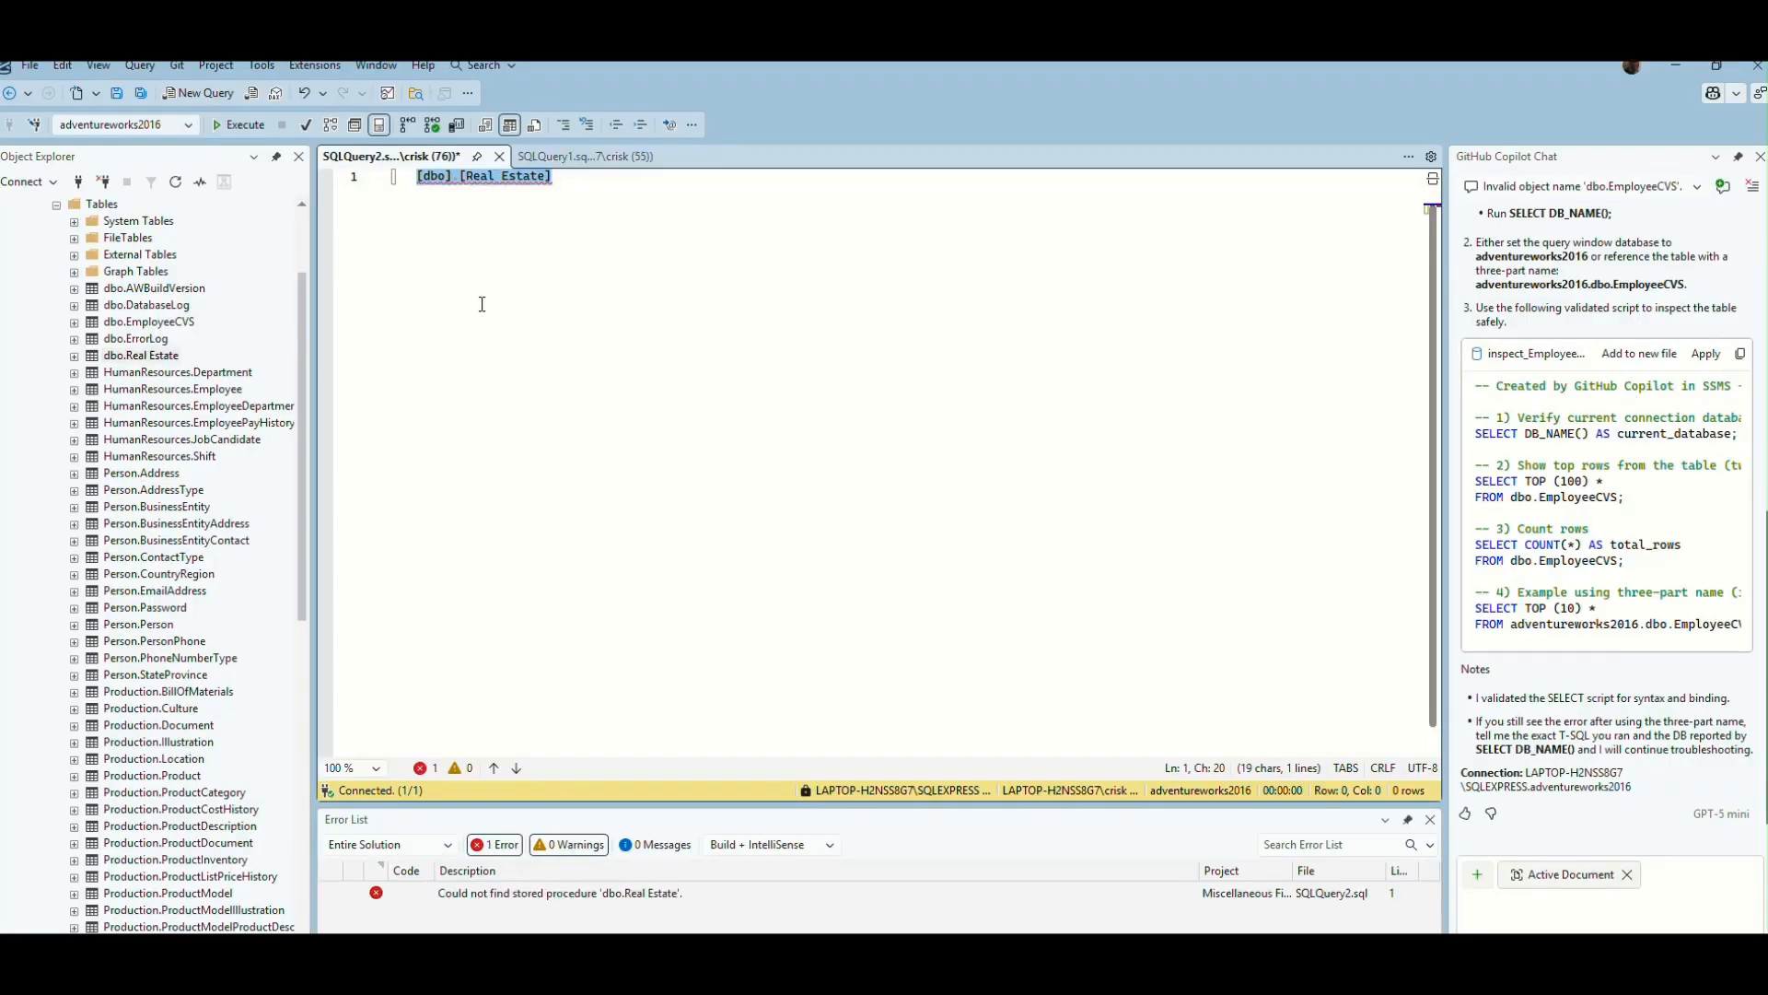
click(503, 324)
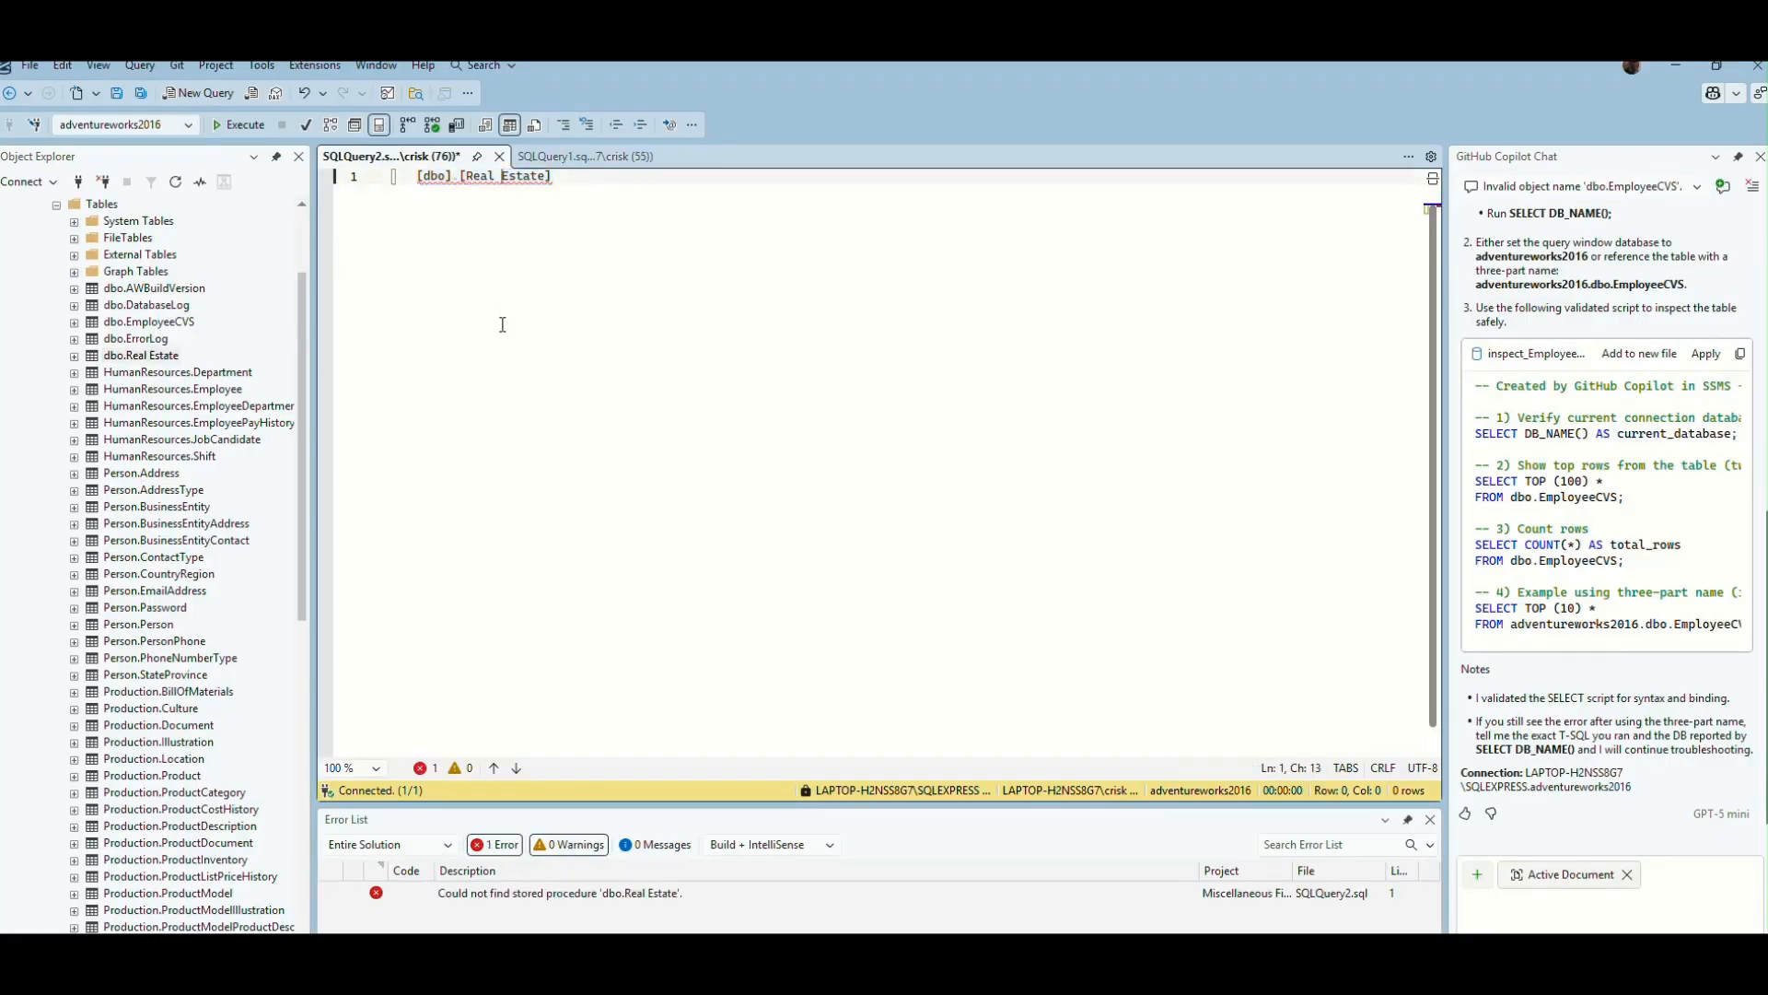
click(589, 181)
key(BackSpace)
key(BackSpace)
key(BackSpace)
key(BackSpace)
key(ctrl+a)
key(BackSpace)
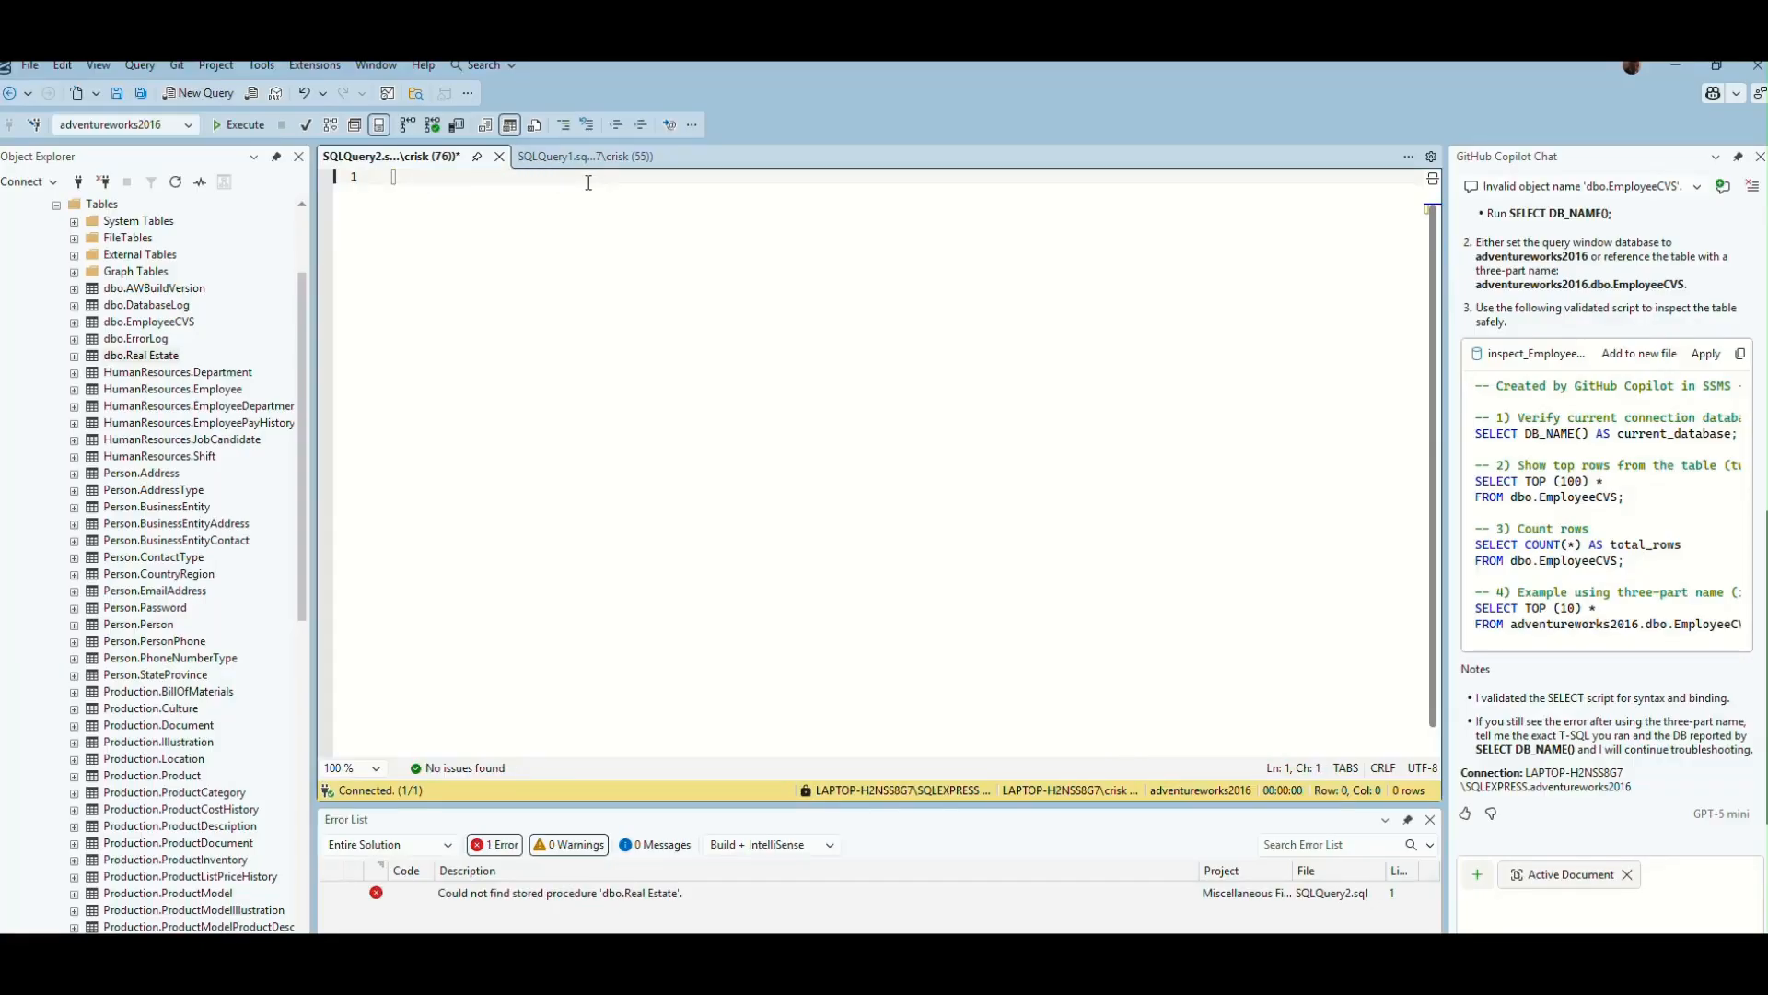
- Write a two-line query in the blank editor that selects all columns (SELECT *) from [dbo].[Real Estate]
text(SELECT )
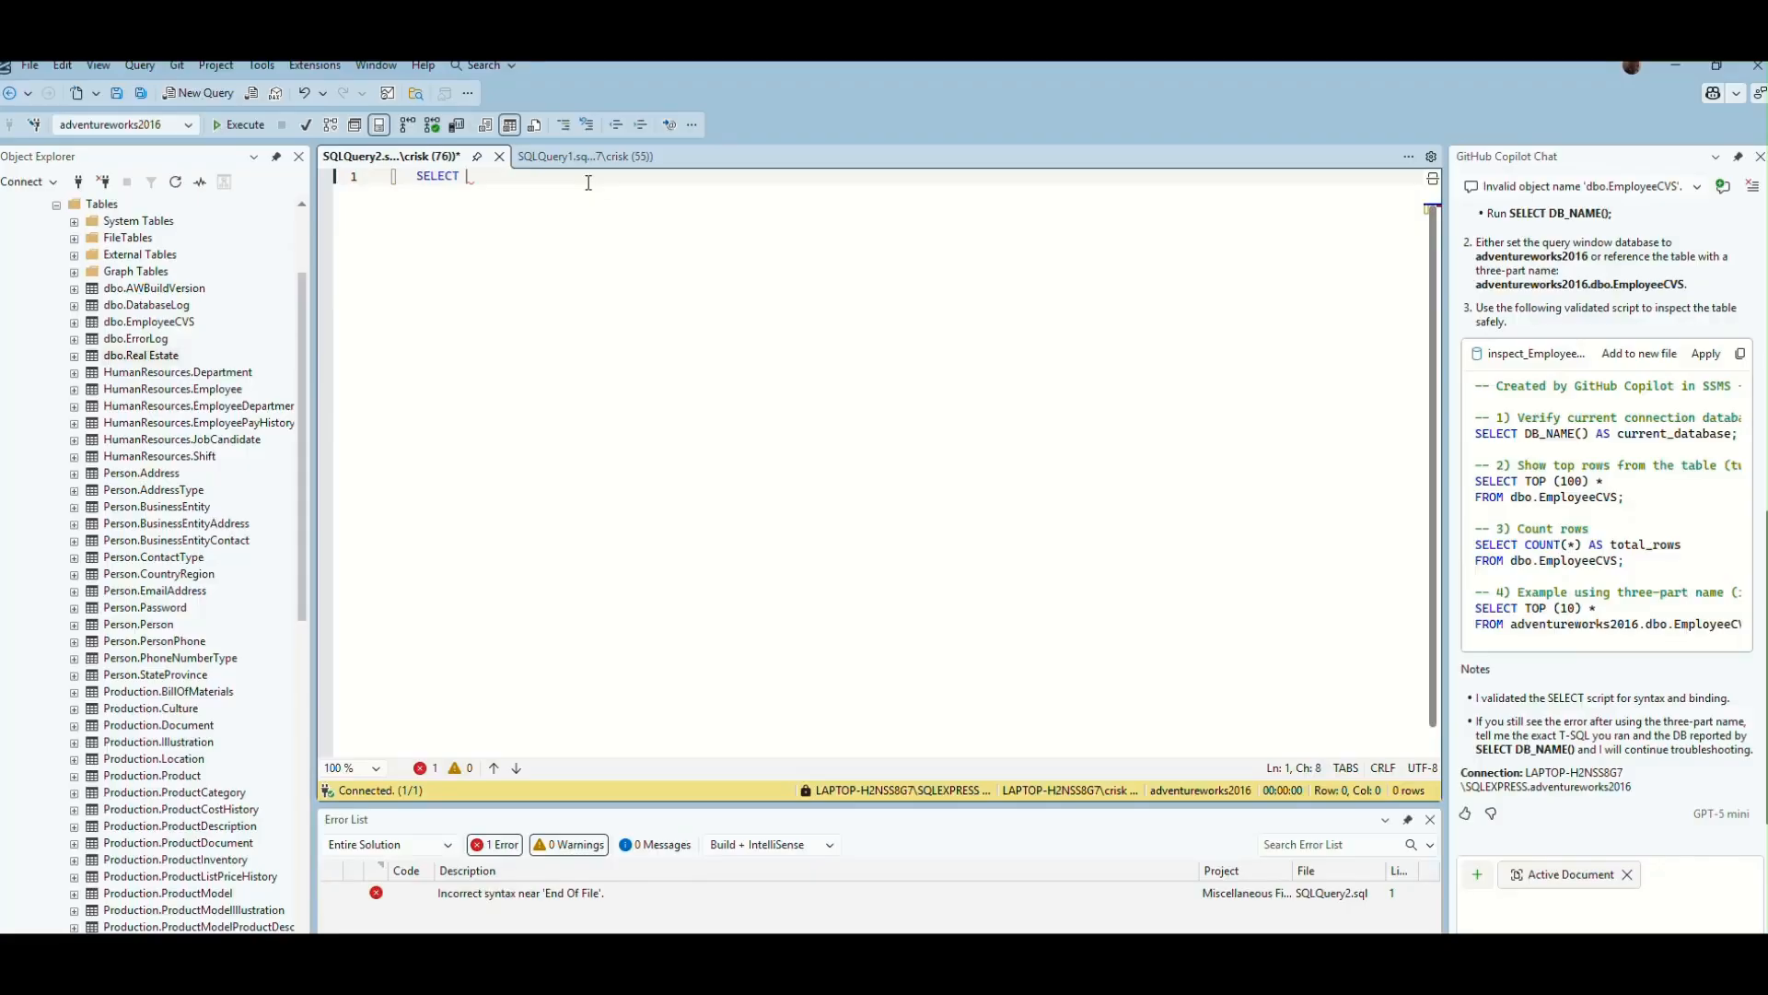
text(*)
key(Return)
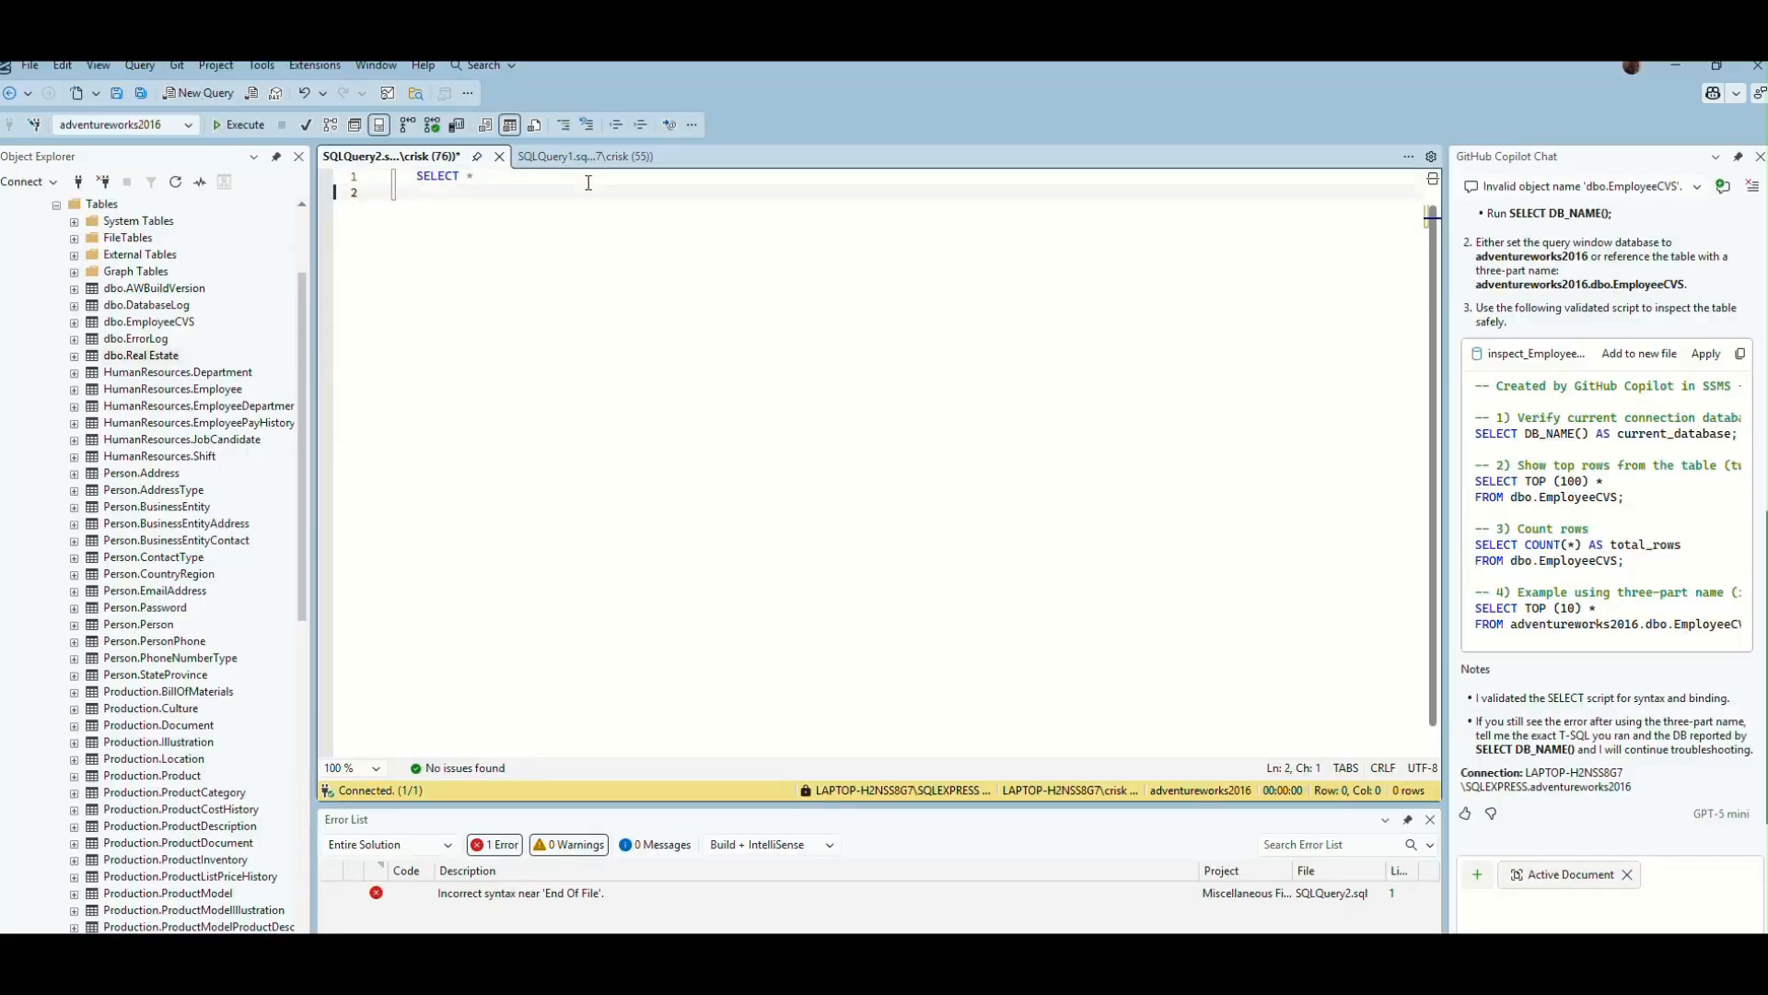
text(FR)
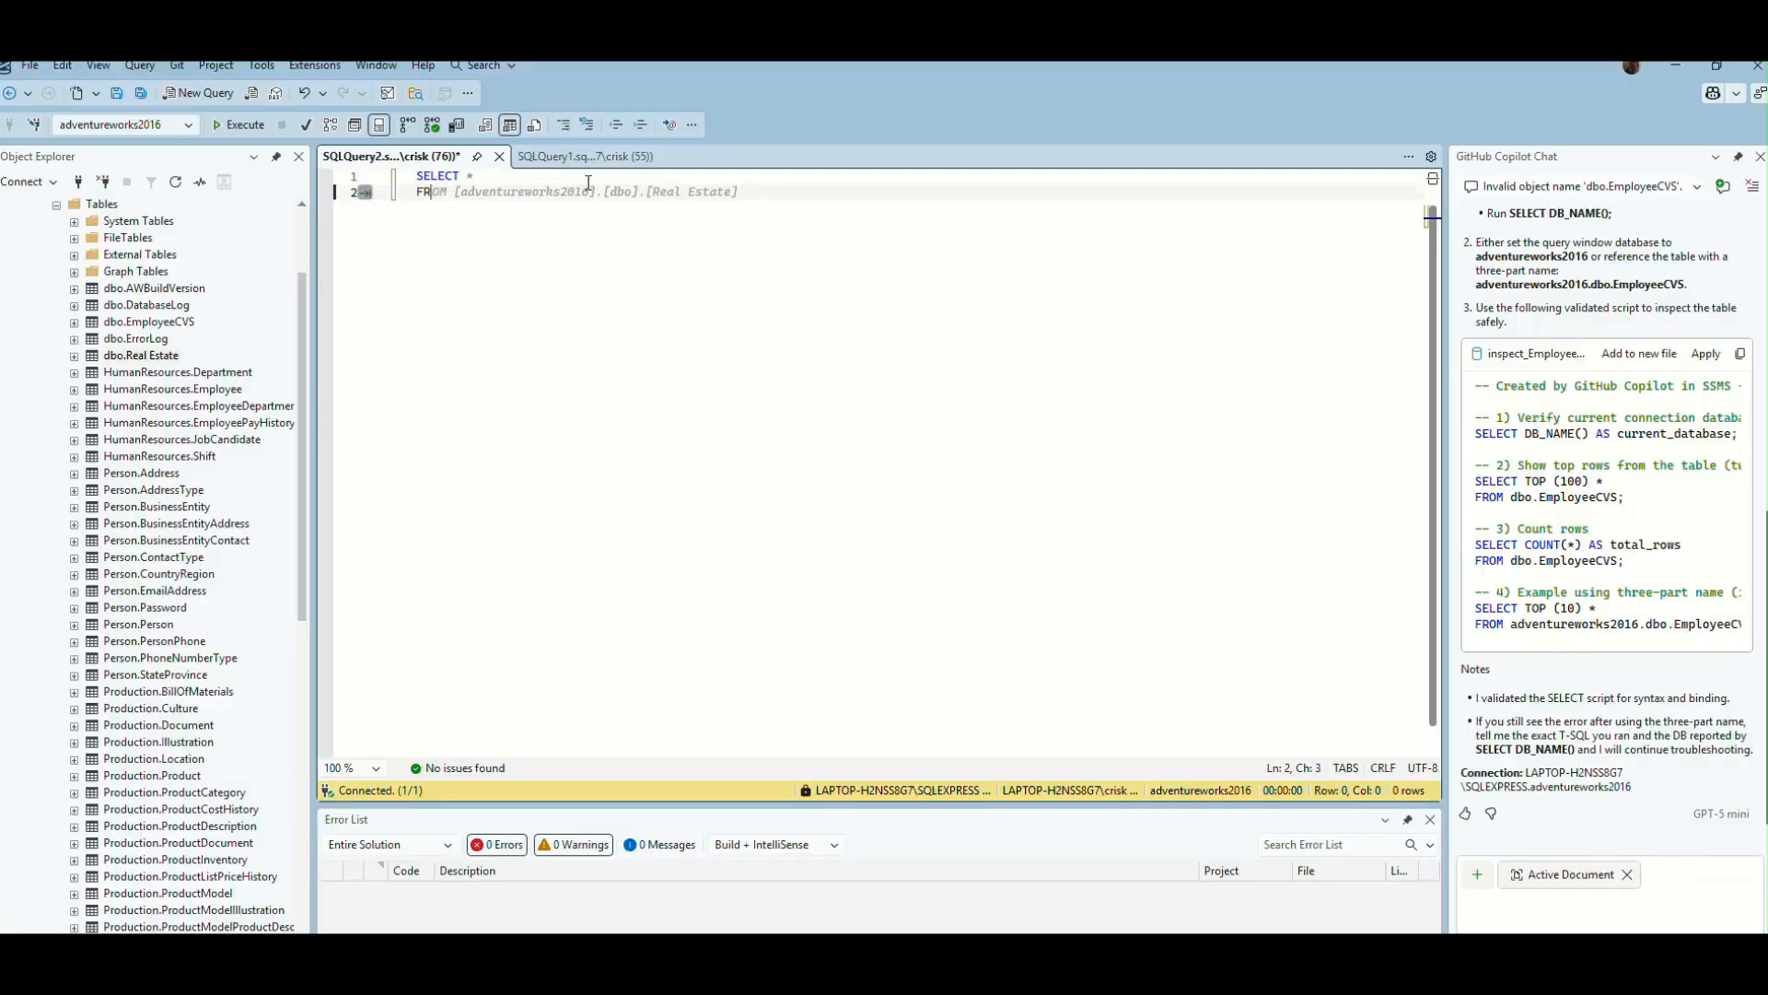
text(OM)
drag(140, 356, 534, 209)
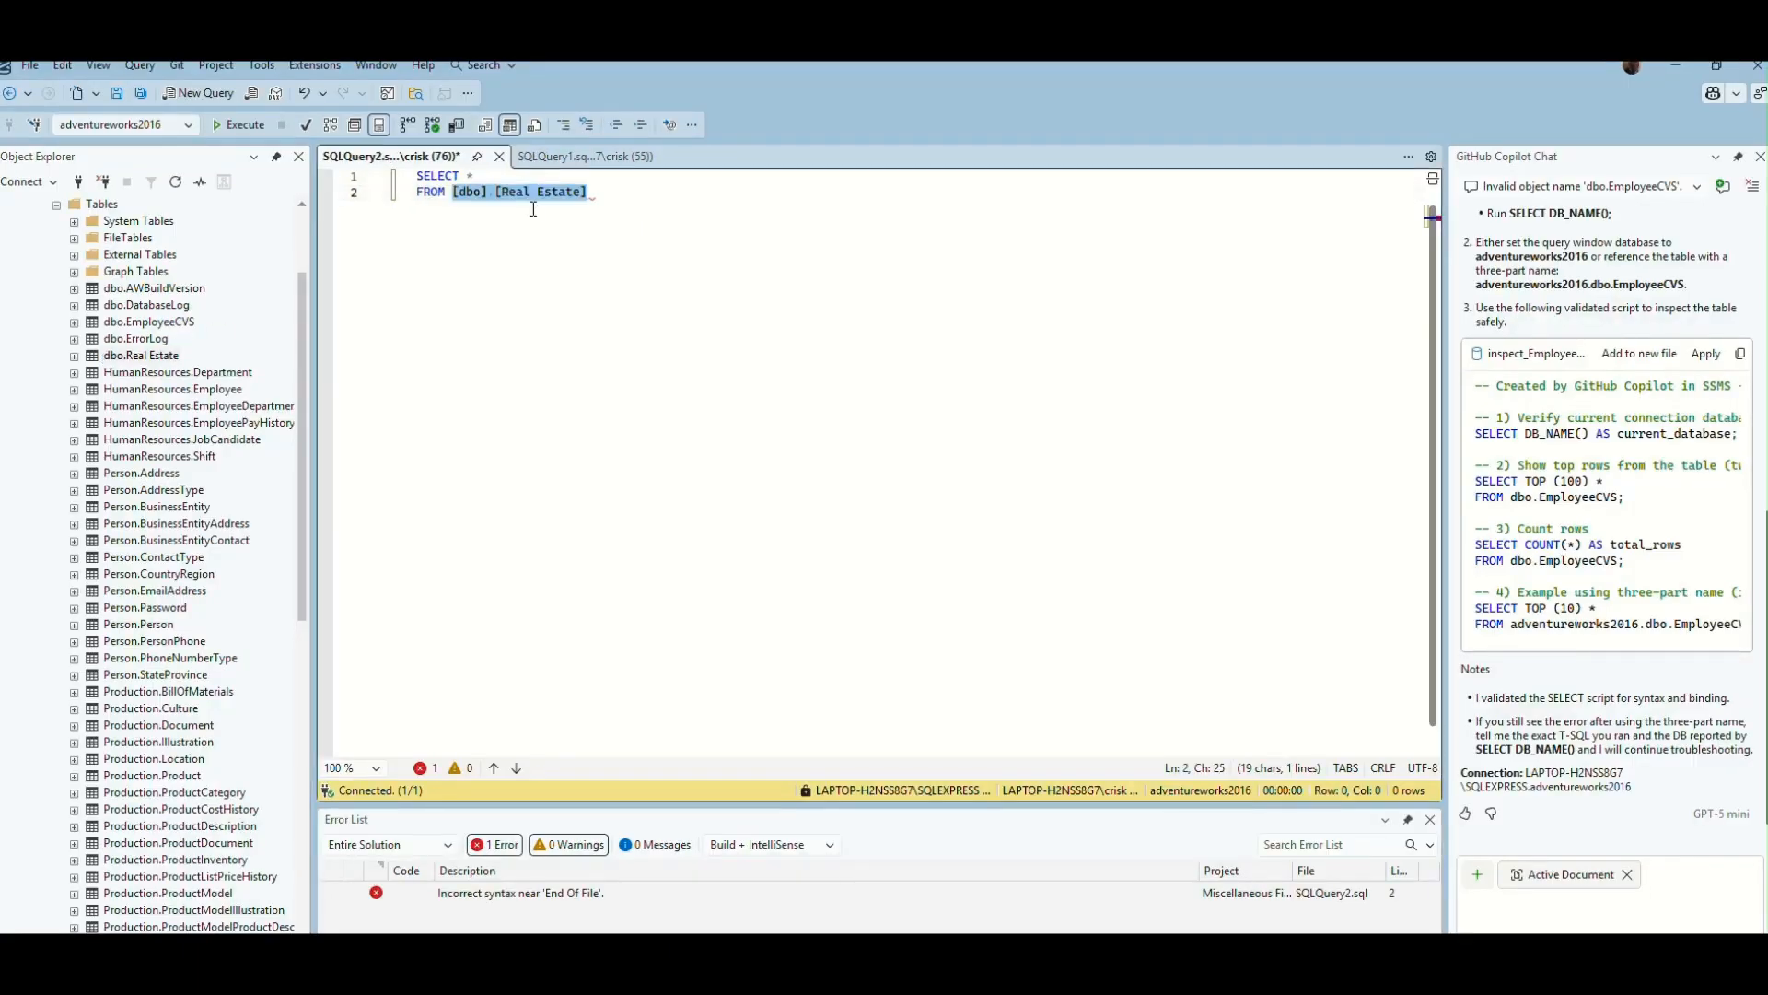
click(649, 213)
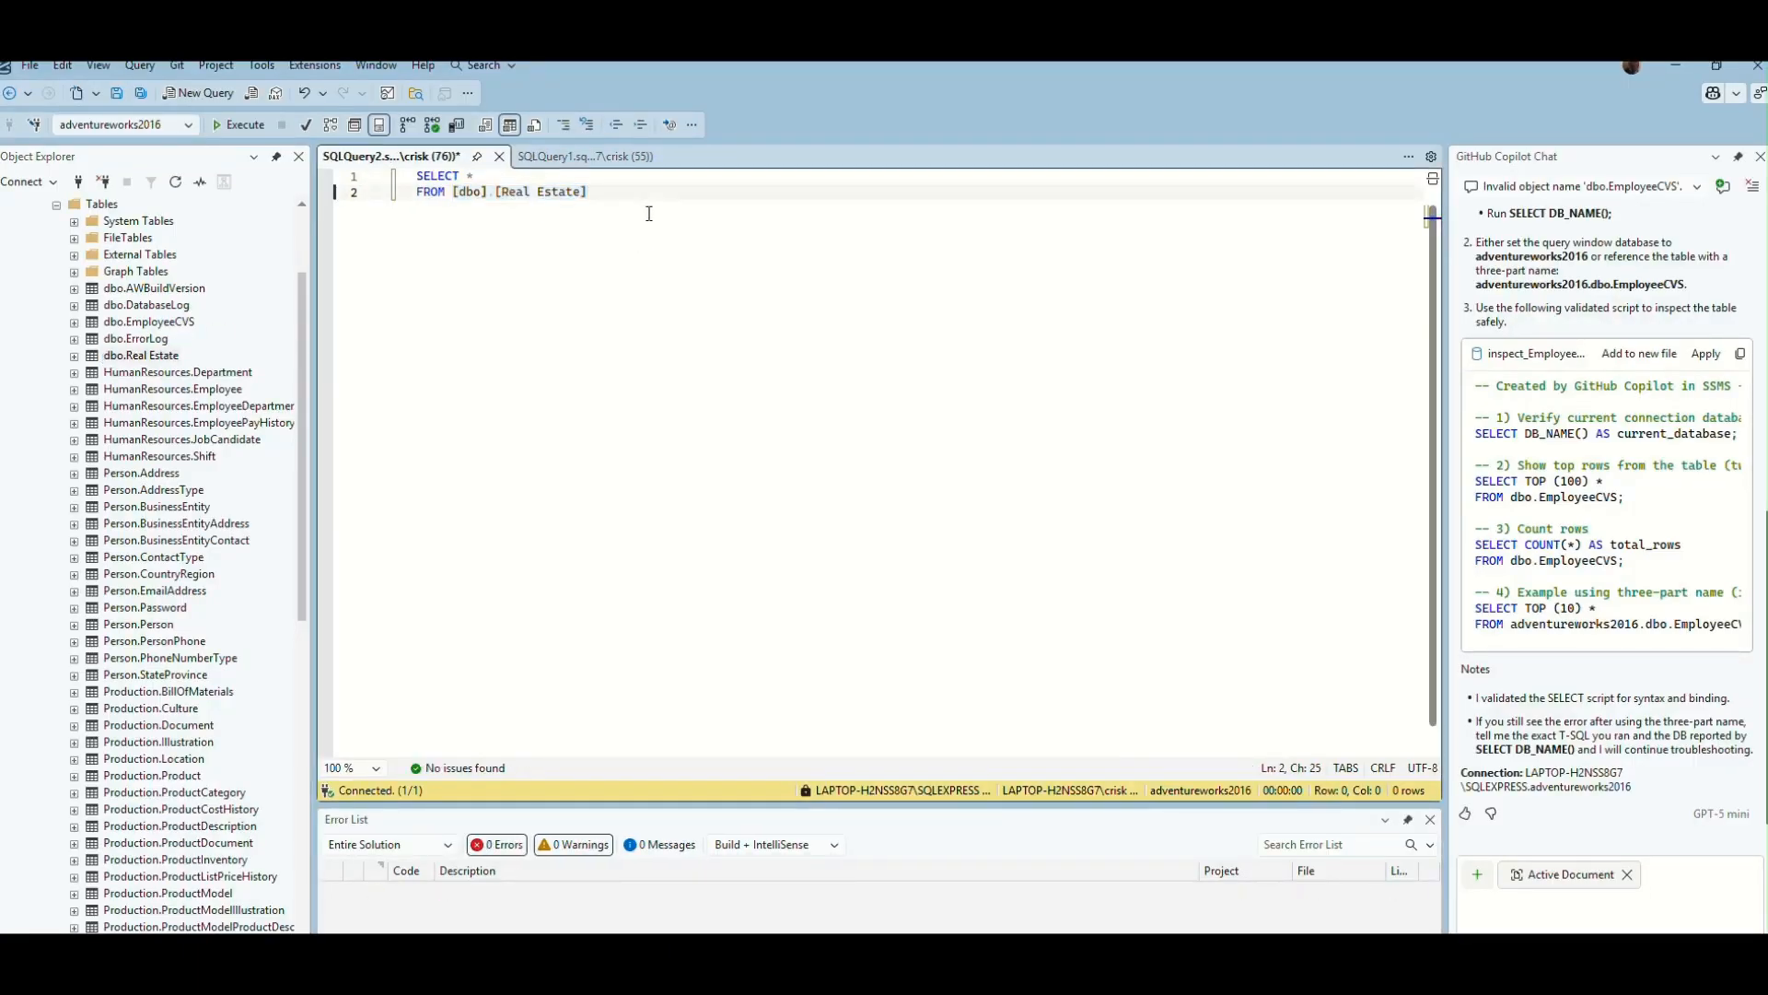
- Run the SELECT query on the Real Estate table and look through the returned rows
click(232, 127)
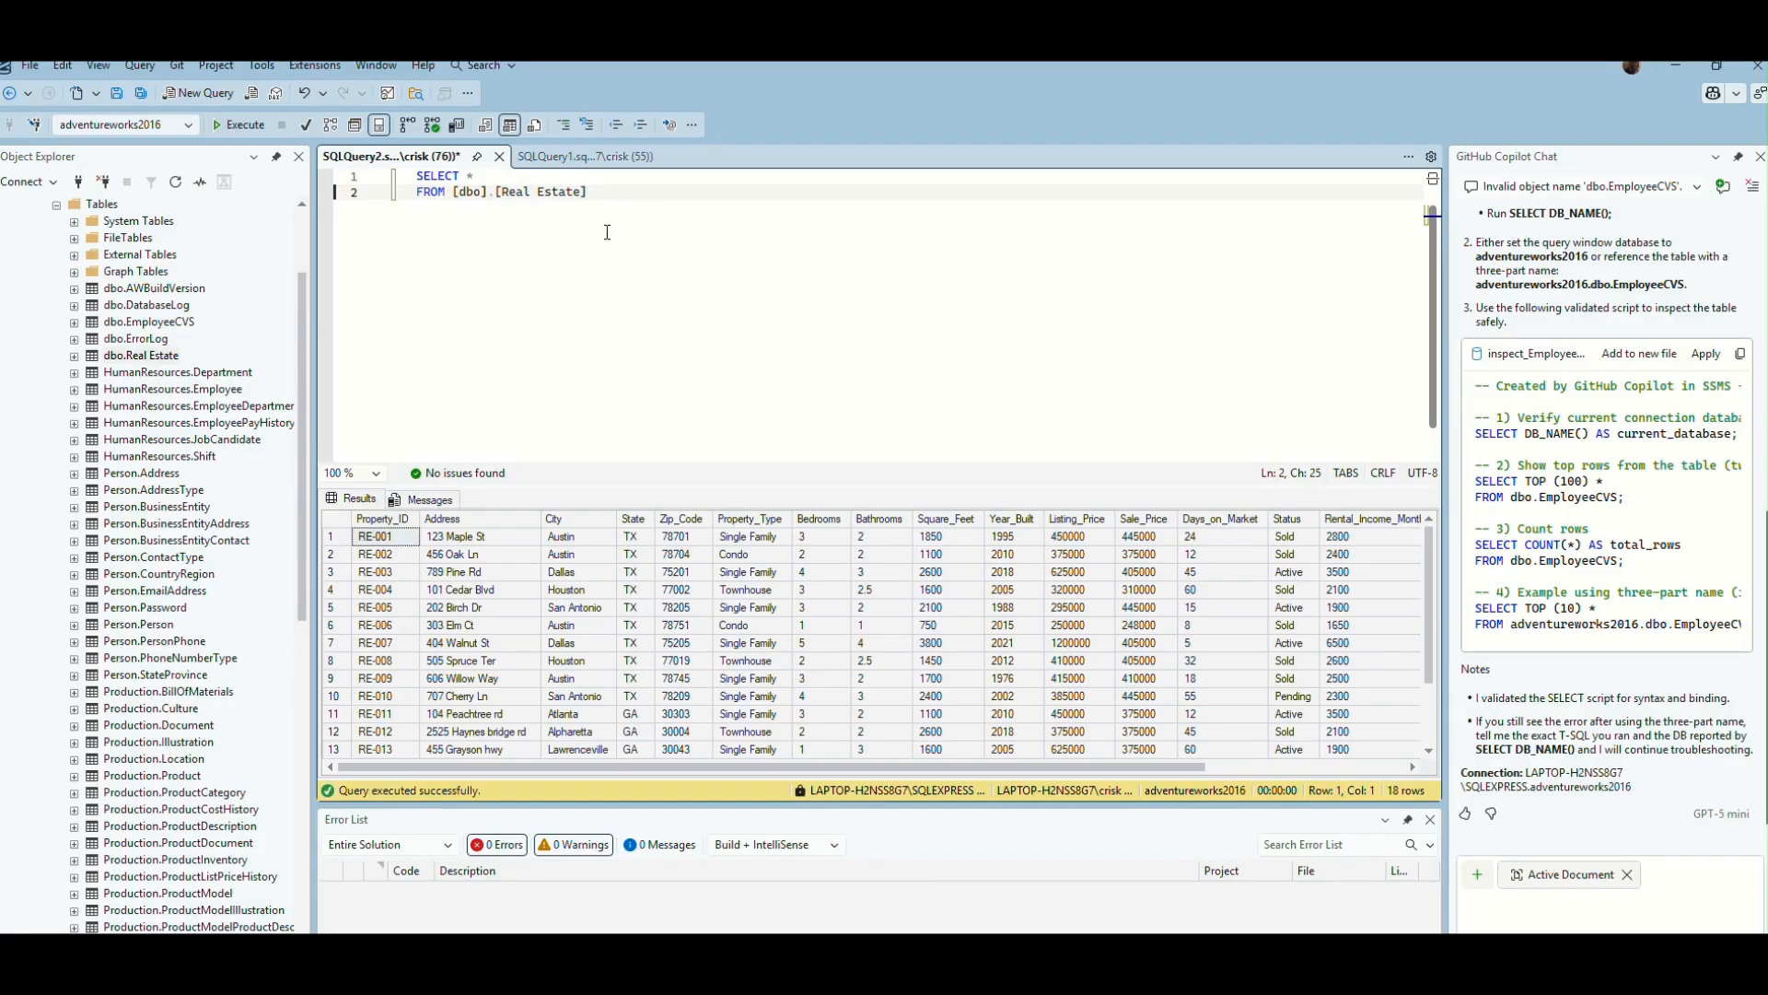
key(Return)
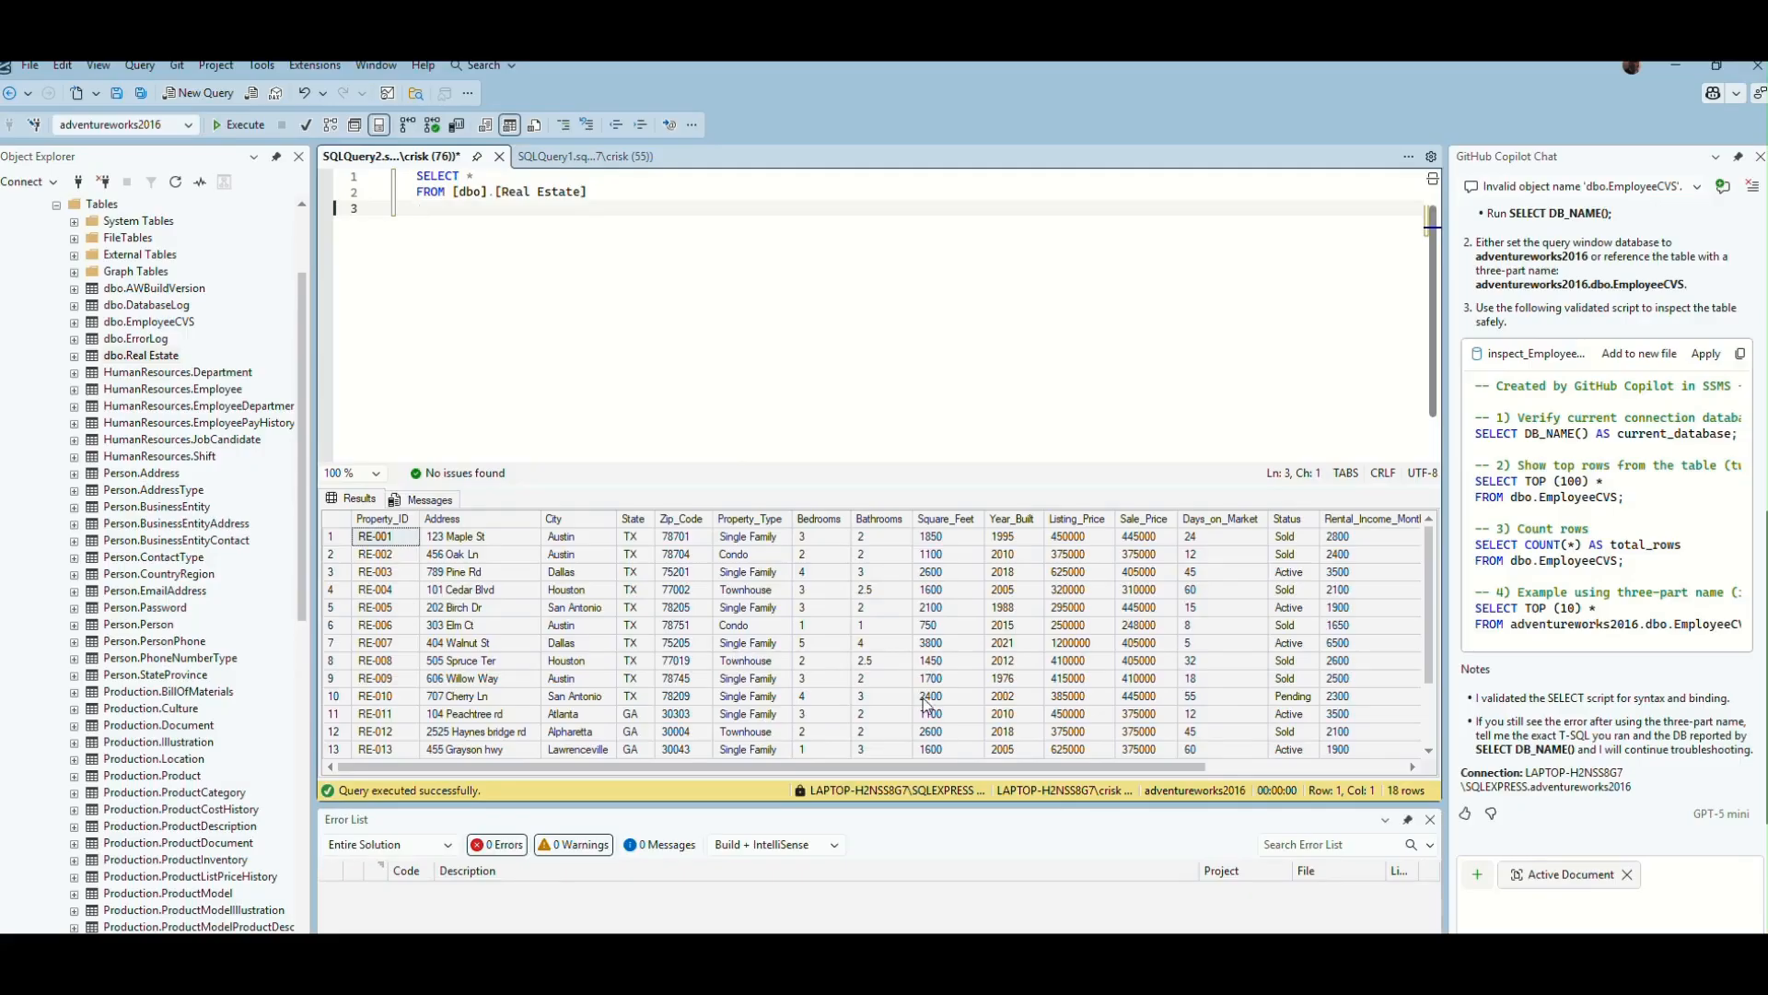
scroll(927, 704, down, 2)
scroll(927, 704, up, 2)
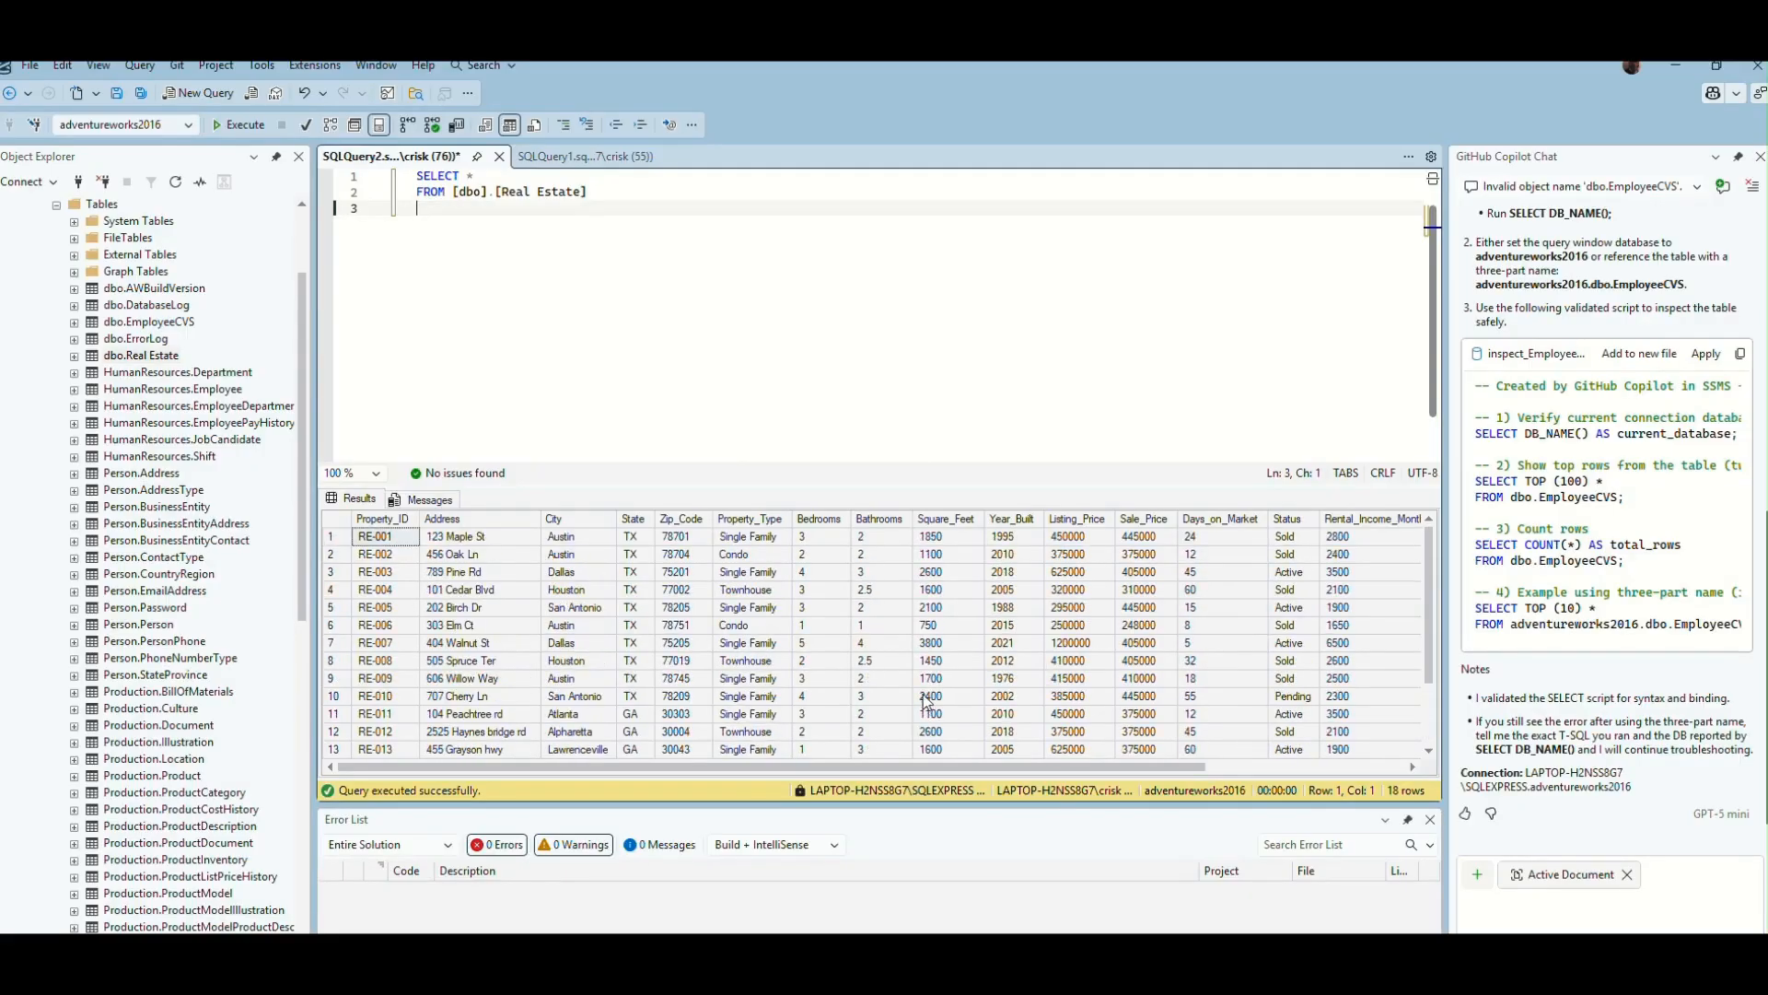